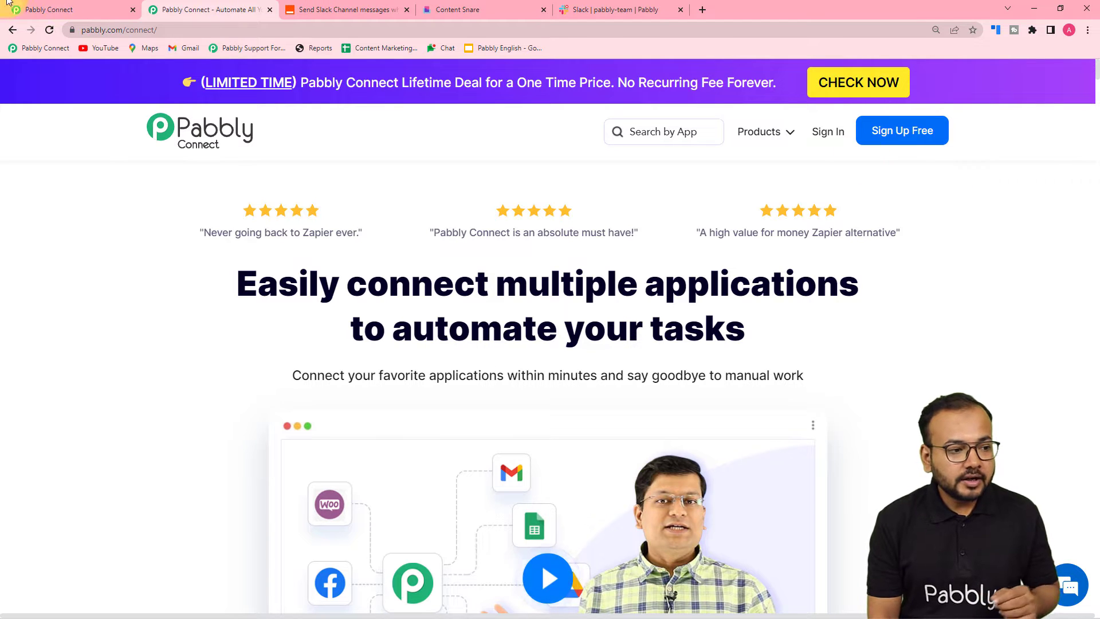
Create a new Pabbly Connect workflow named "Content Snare to Slack Automation"
click(68, 11)
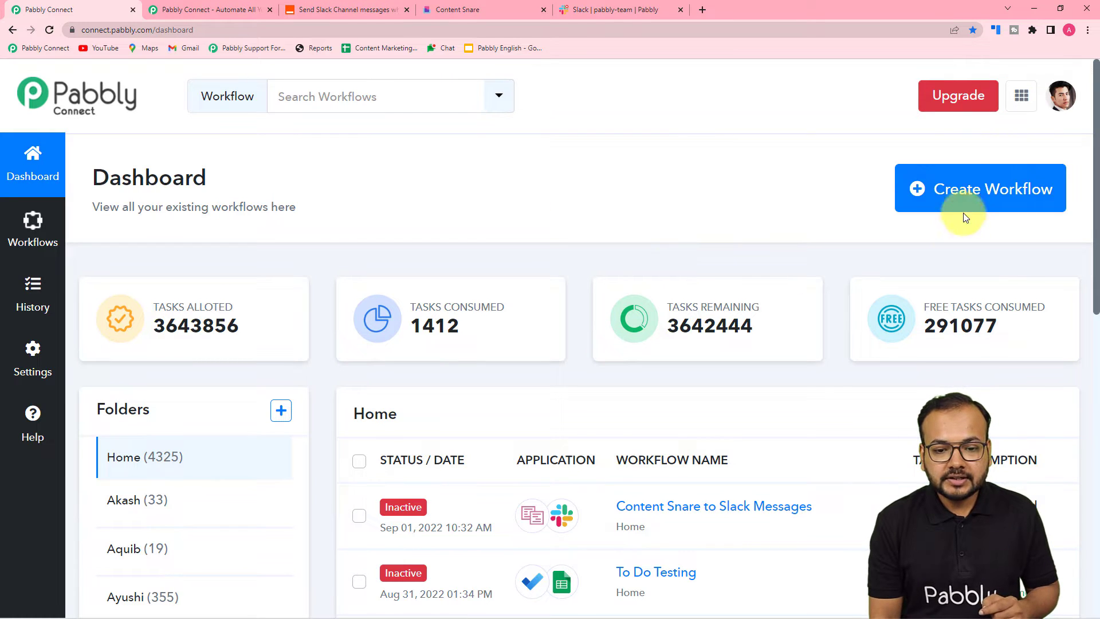
click(1023, 195)
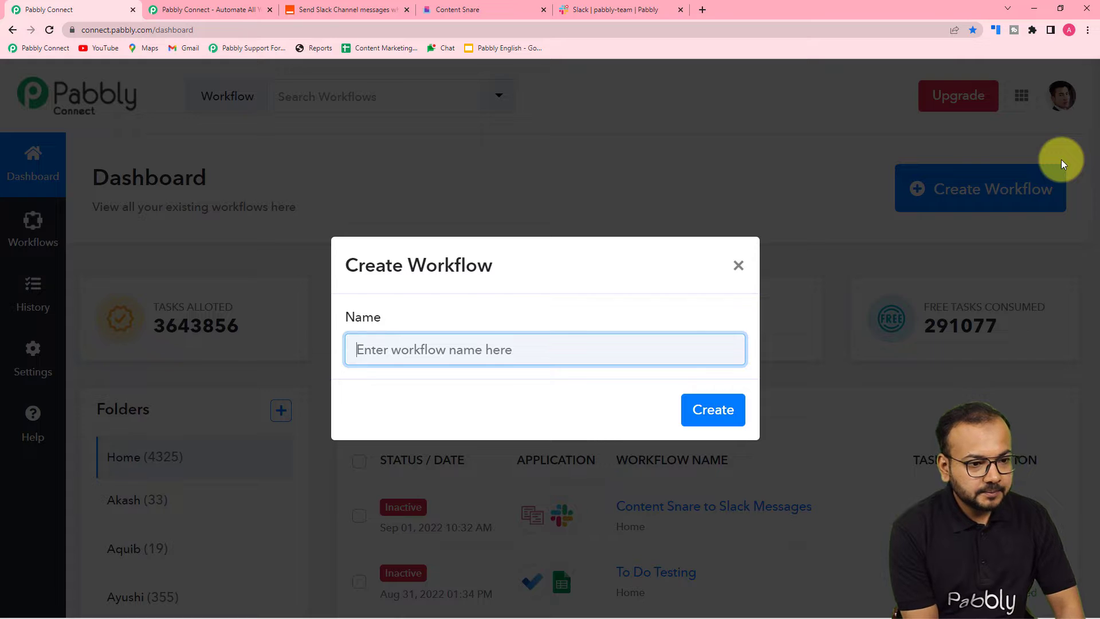
text(Co)
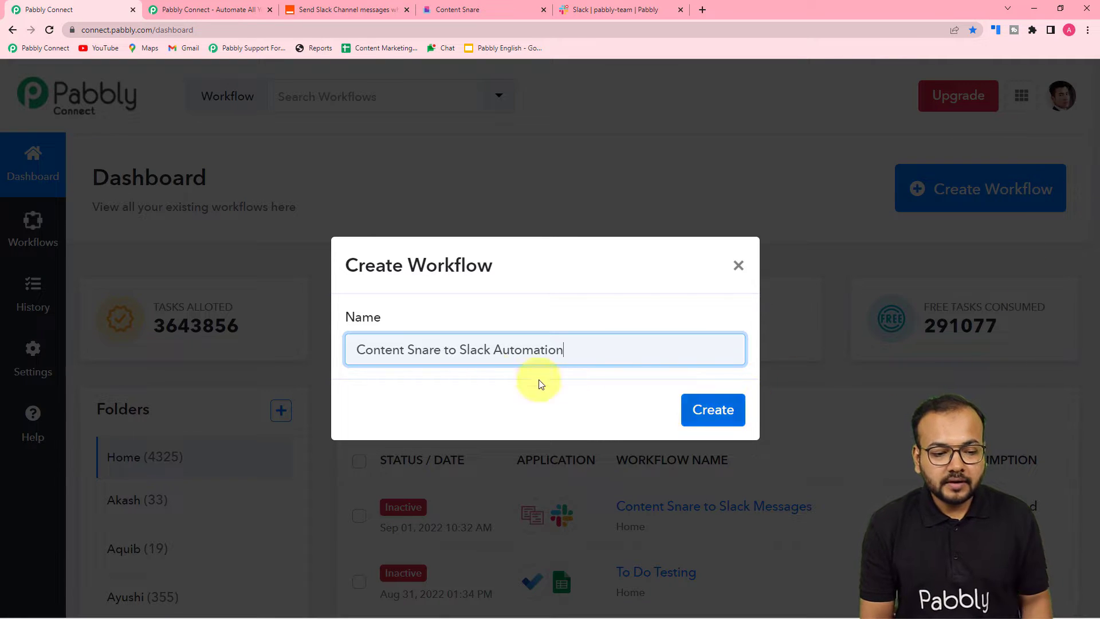
click(712, 409)
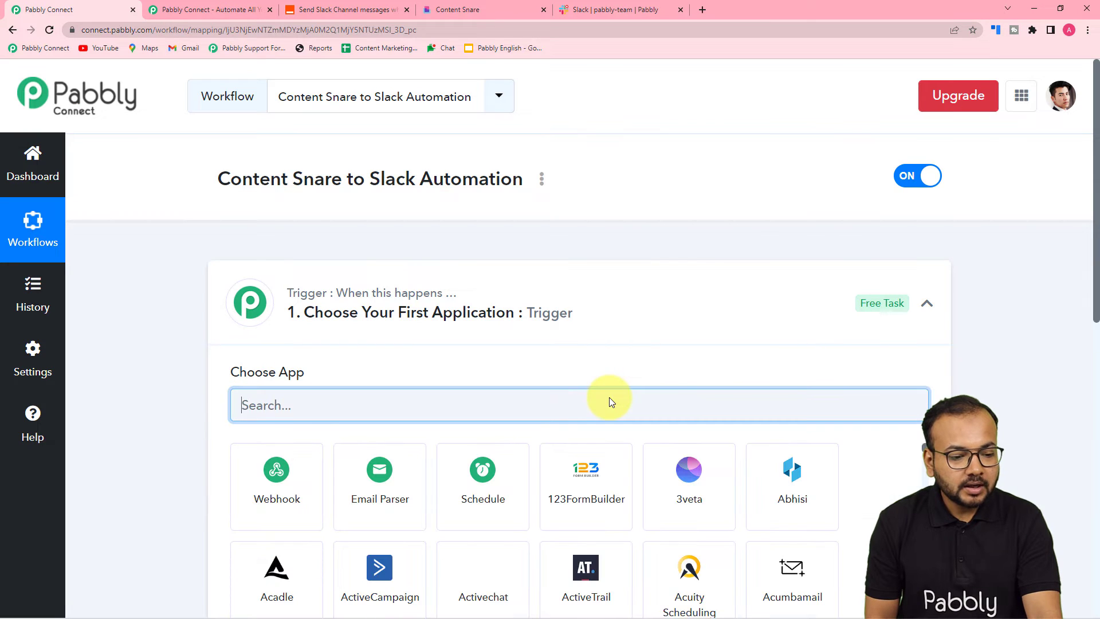
click(927, 303)
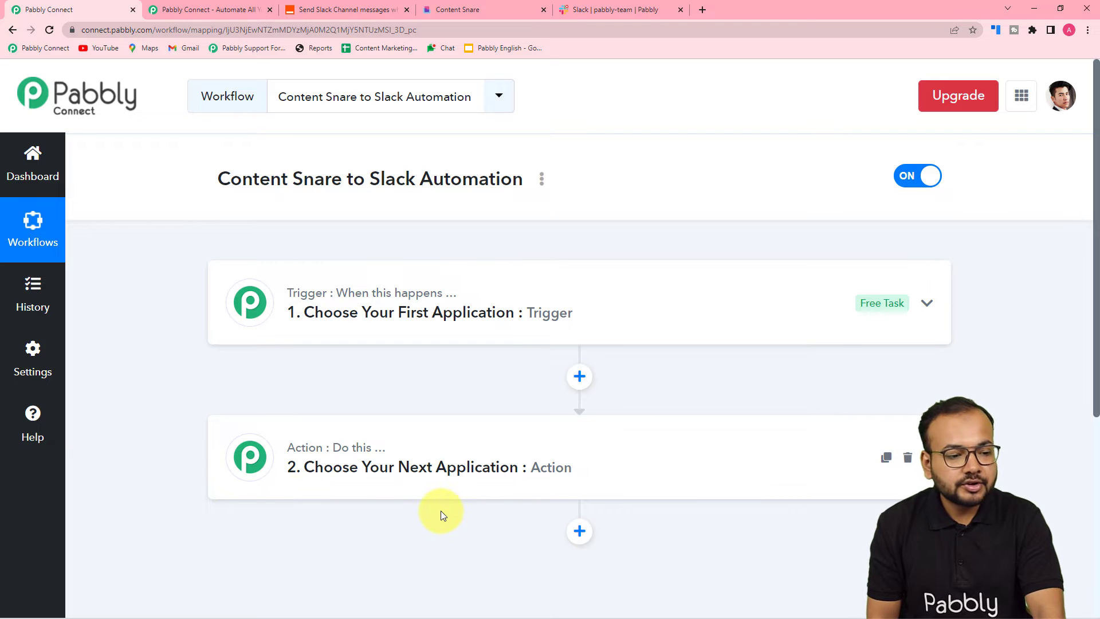
click(307, 312)
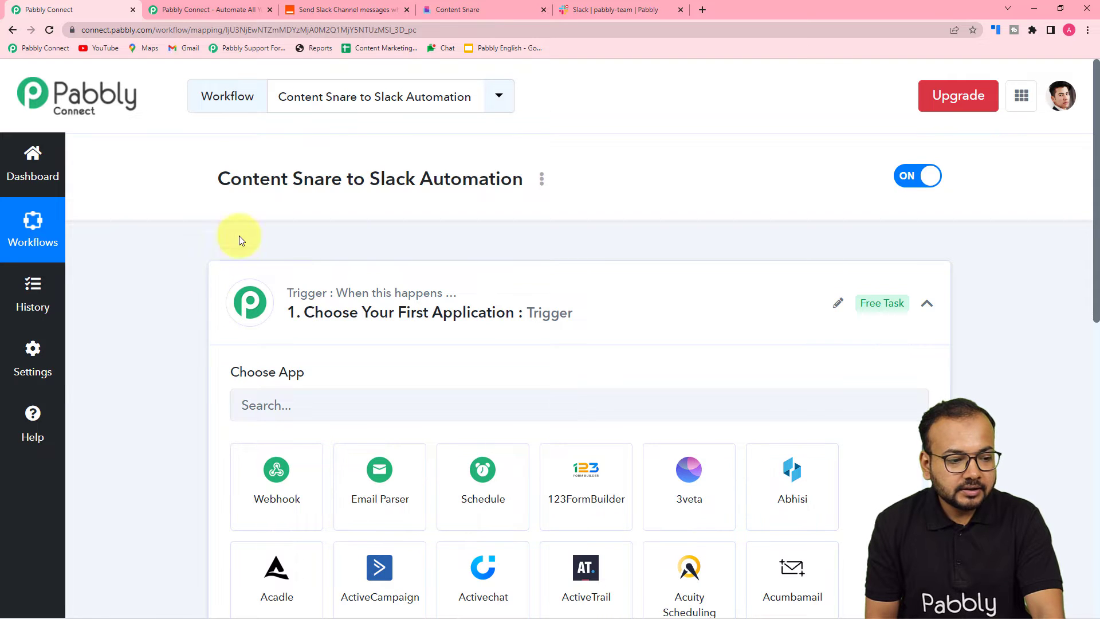
scroll(332, 341, down, 2)
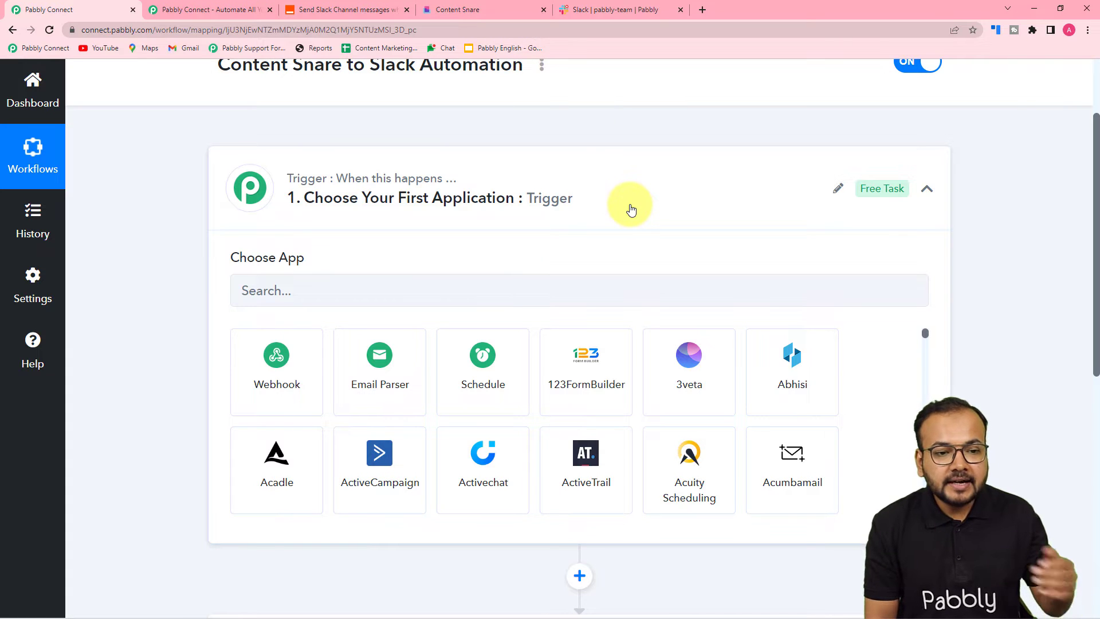
scroll(630, 209, down, 6)
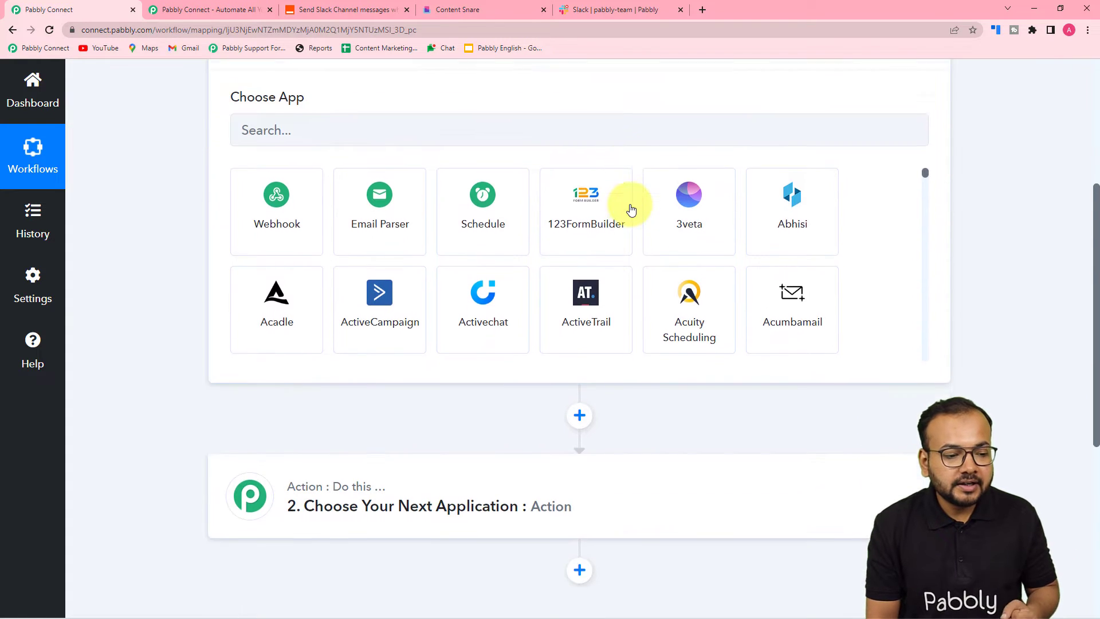
click(338, 317)
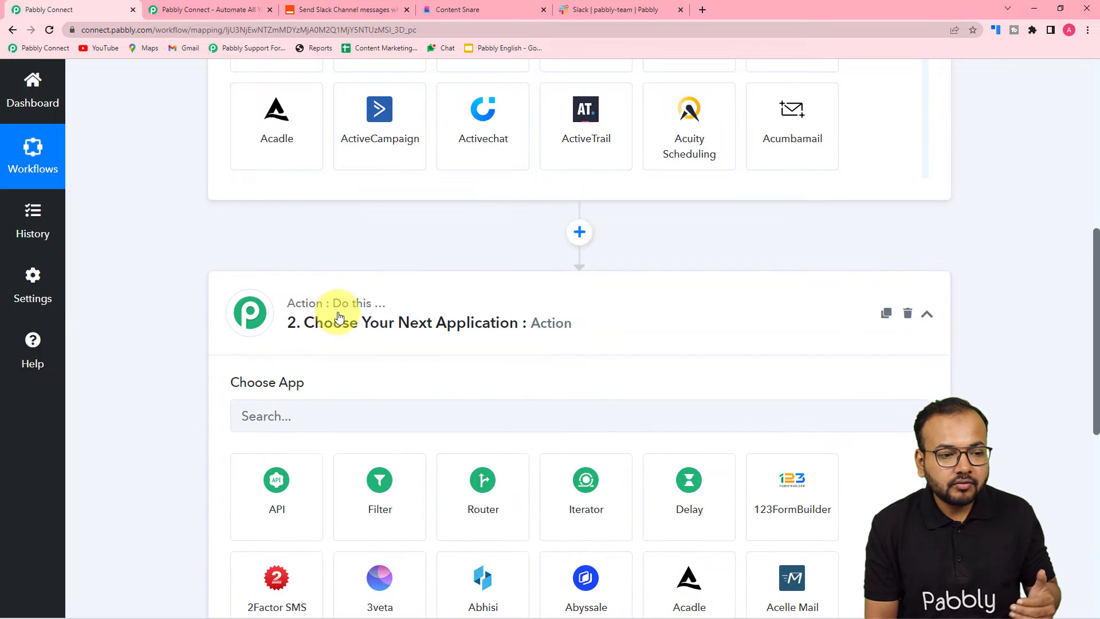
Search for Content Snare and choose it as the workflow's trigger application
scroll(339, 317, up, 6)
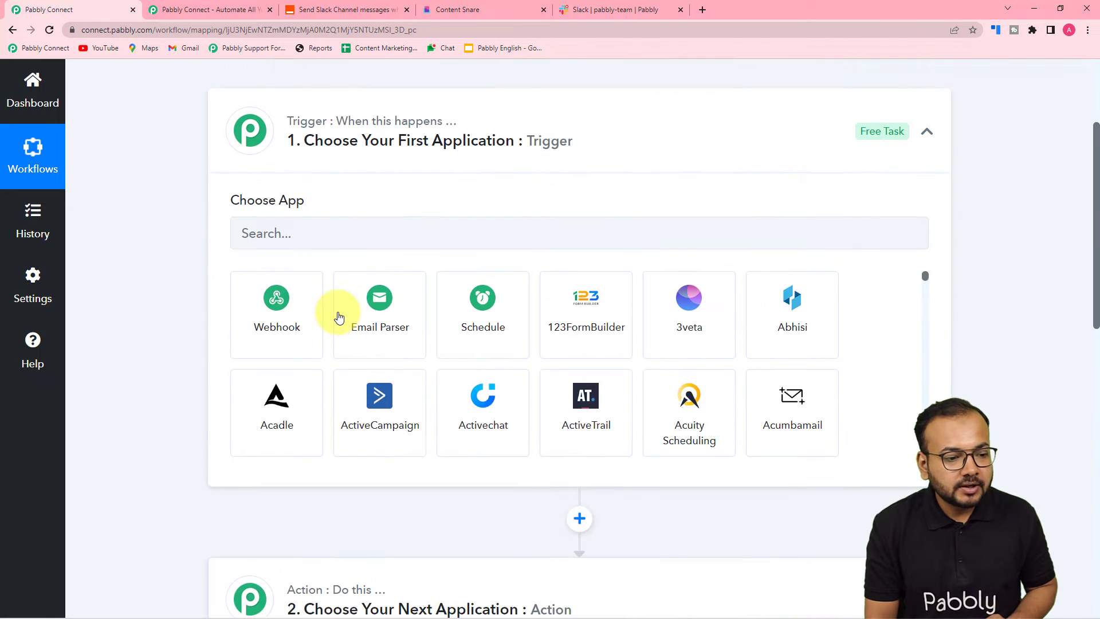
click(330, 339)
text(c)
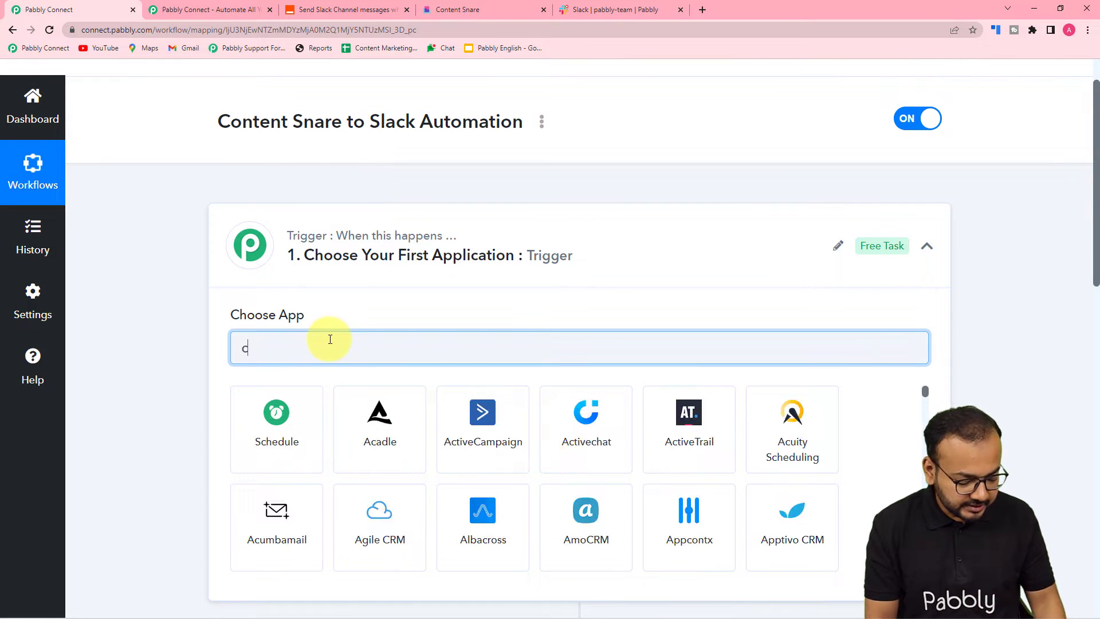
text(onte)
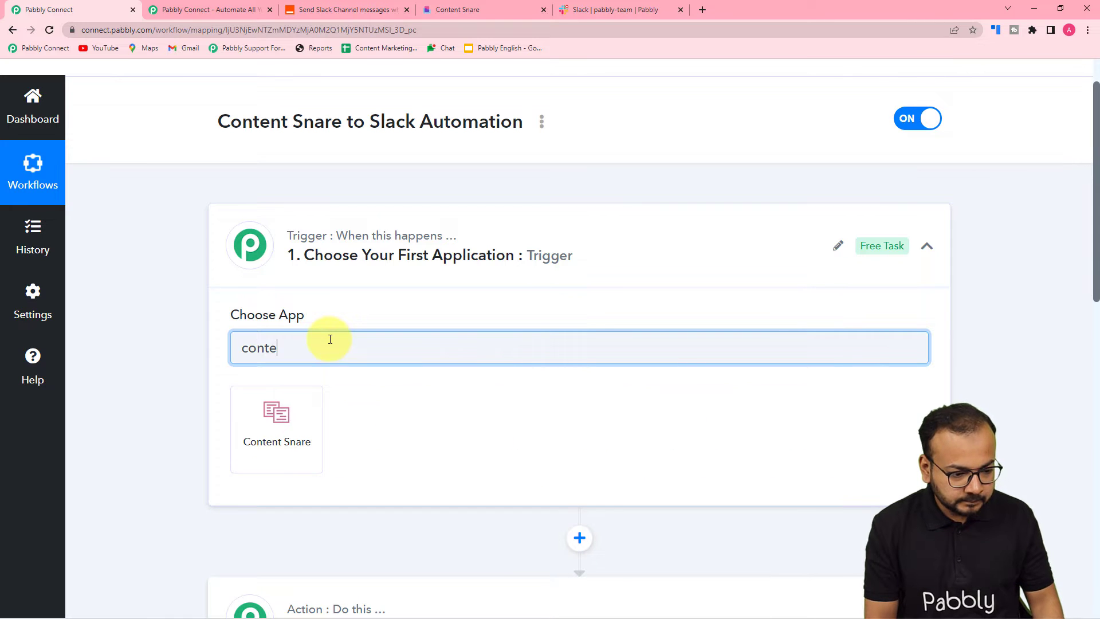
click(266, 436)
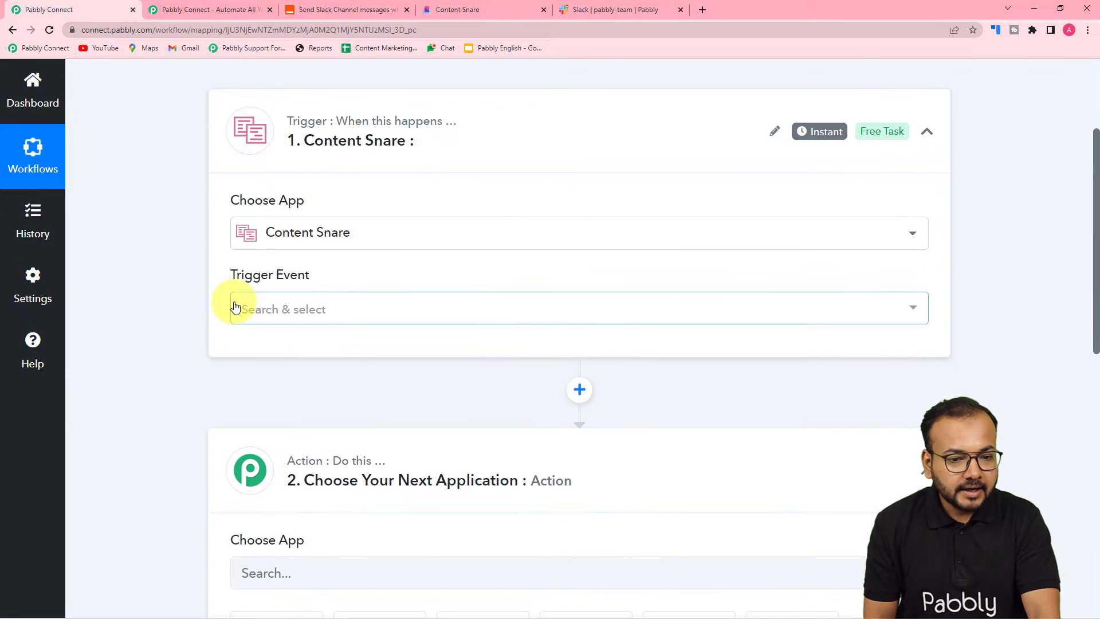
Set the Content Snare trigger event to Field Approved
click(234, 307)
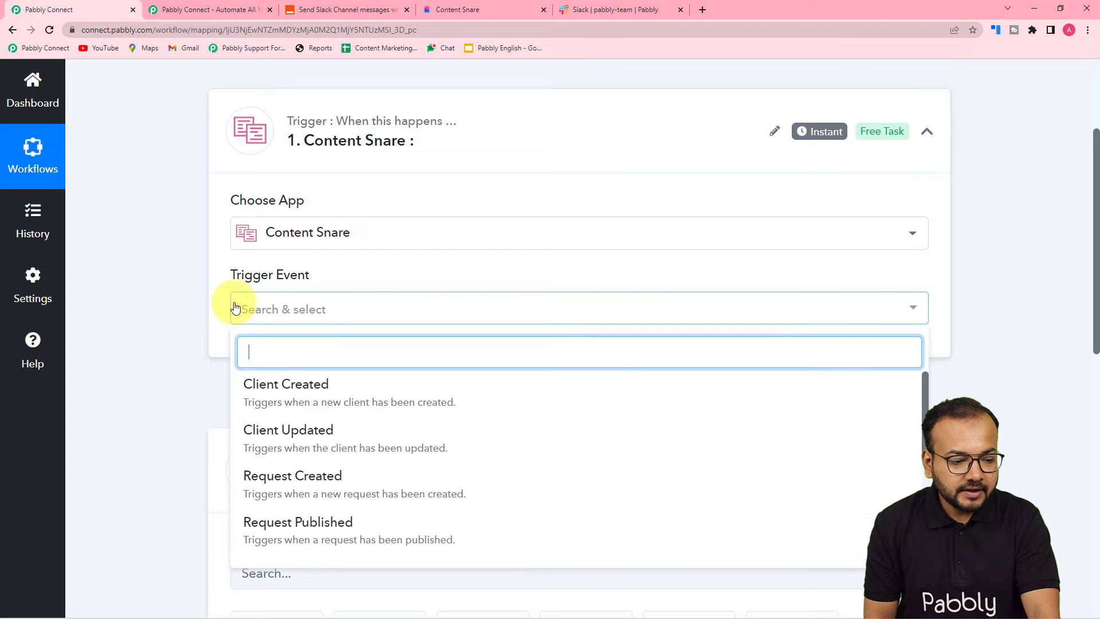
scroll(253, 378, down, 4)
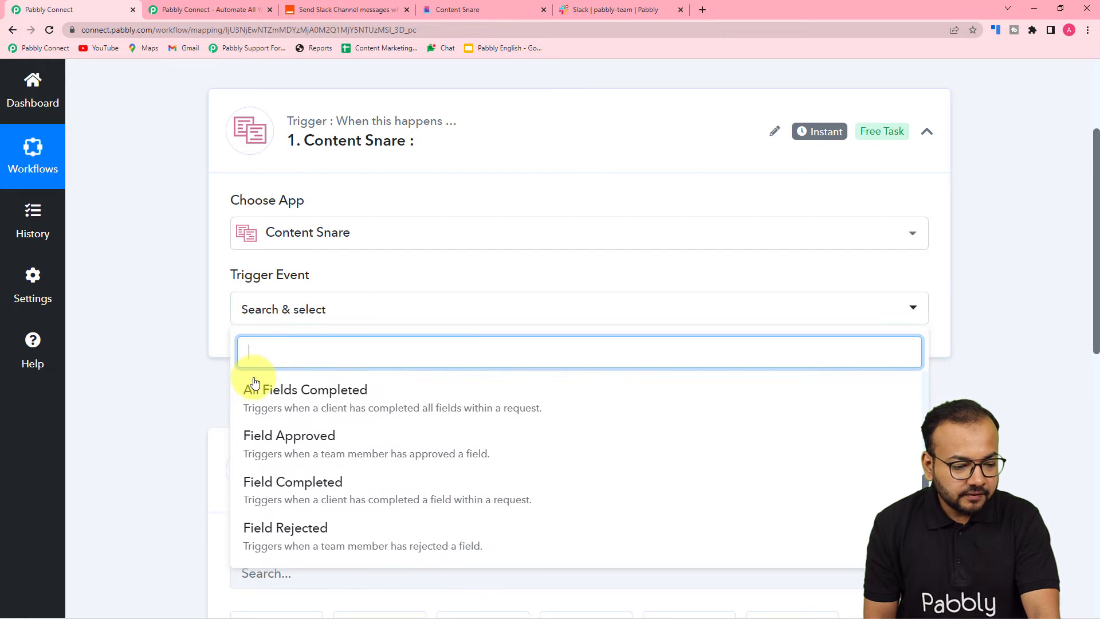
scroll(319, 449, up, 4)
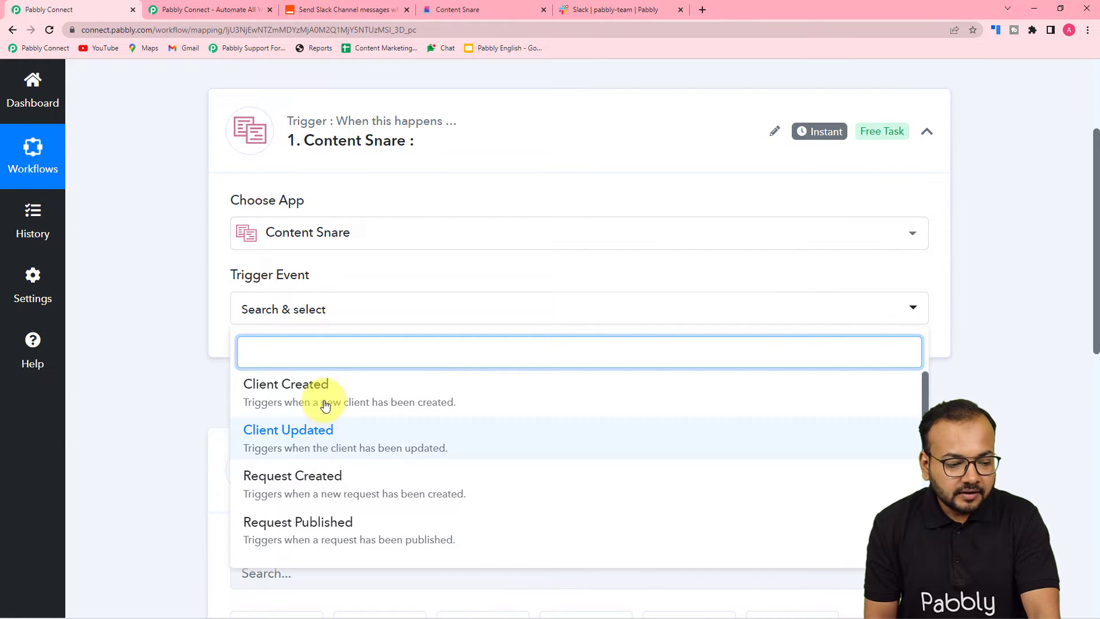
scroll(323, 405, down, 4)
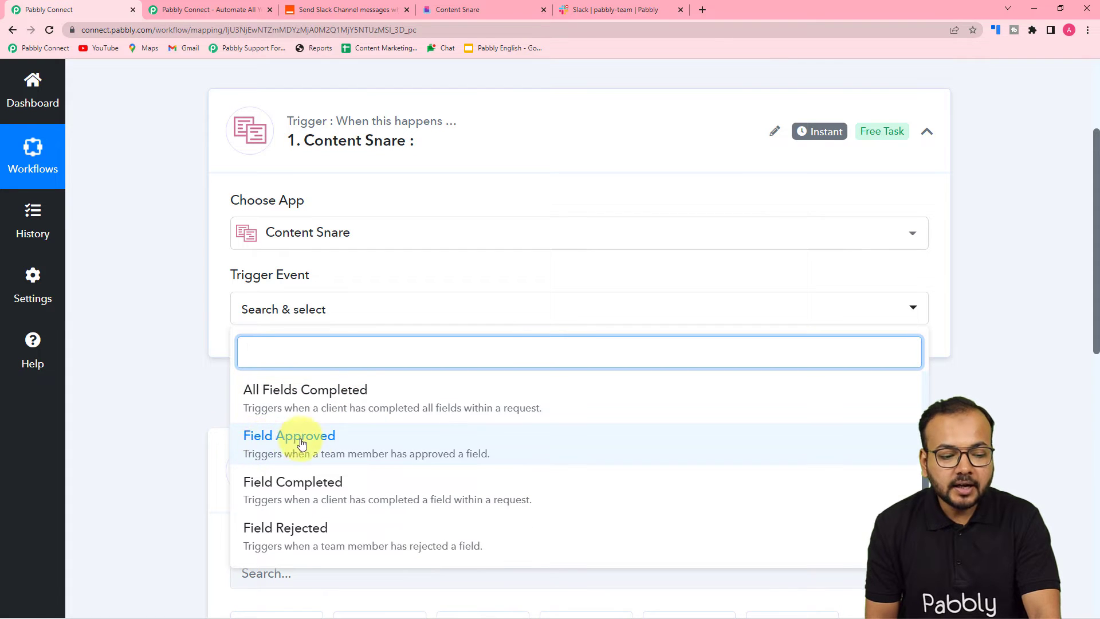
click(314, 443)
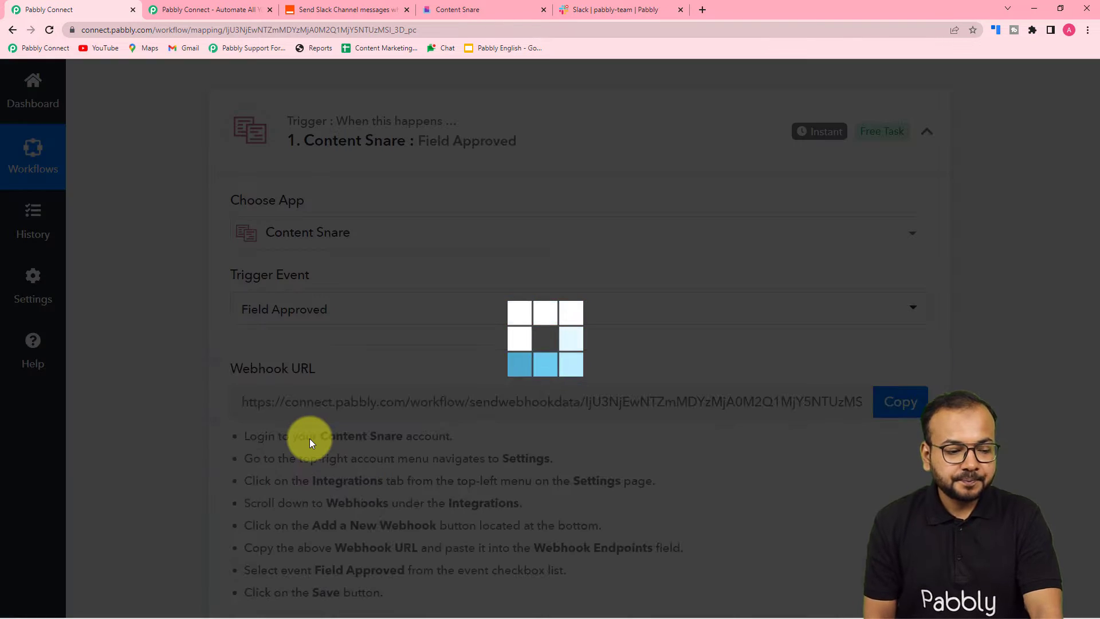
Review the trigger's webhook setup instructions, then switch to Content Snare and open the account's Integrations settings
scroll(309, 438, down, 2)
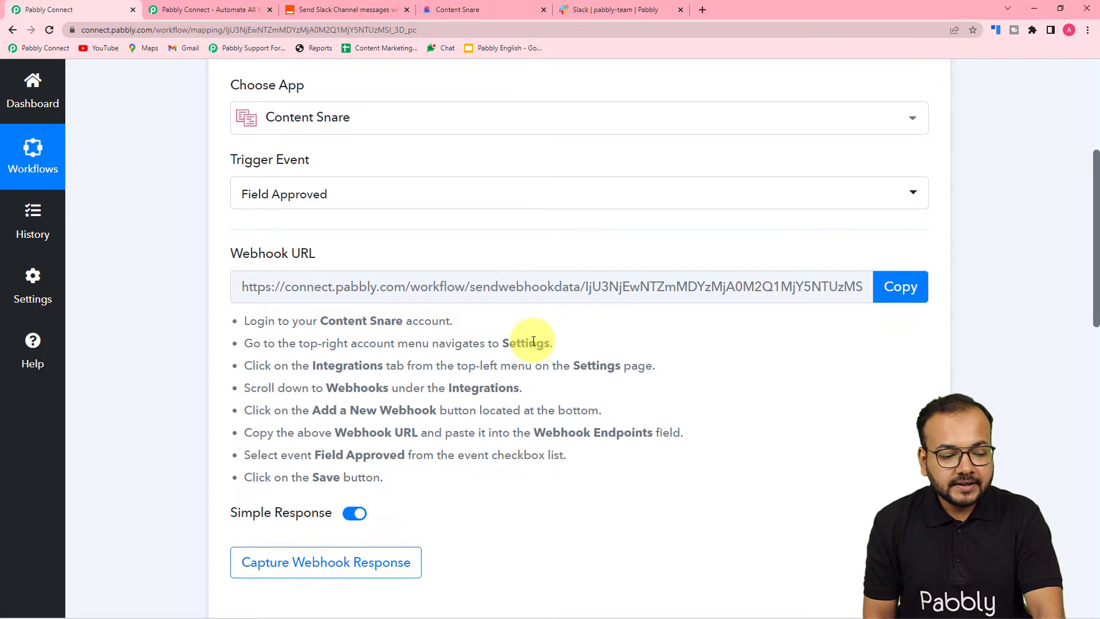
scroll(530, 355, down, 2)
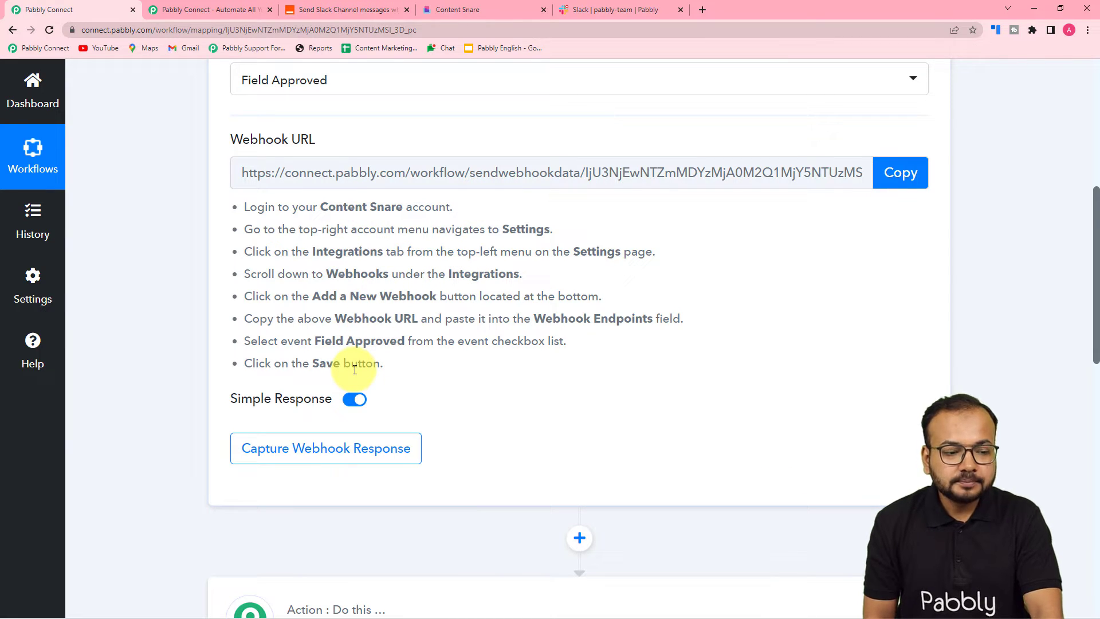
click(474, 8)
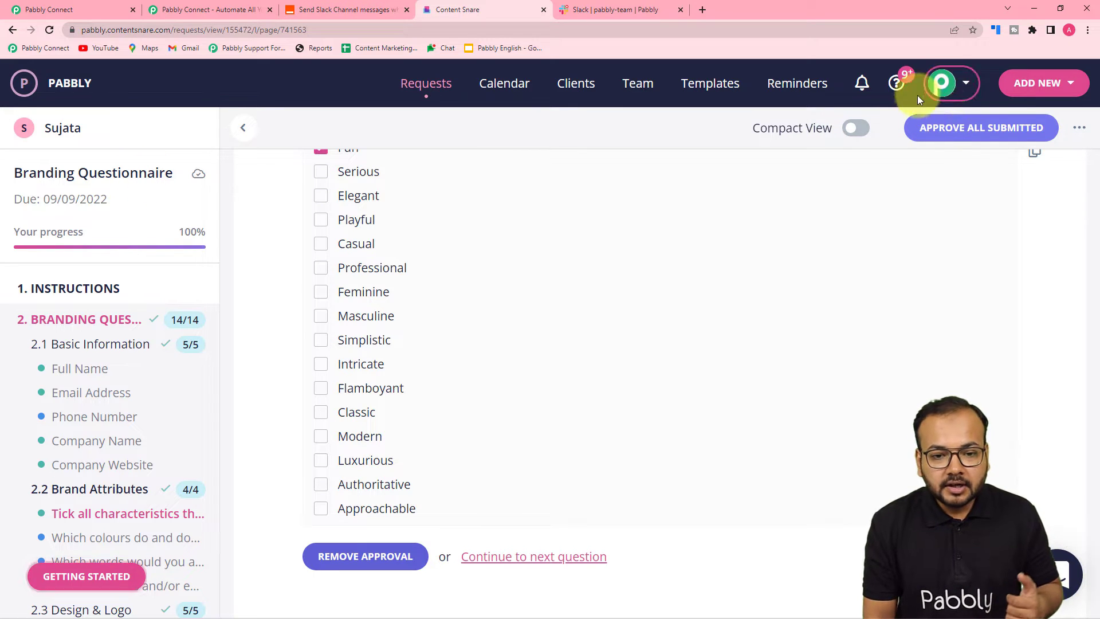
click(951, 88)
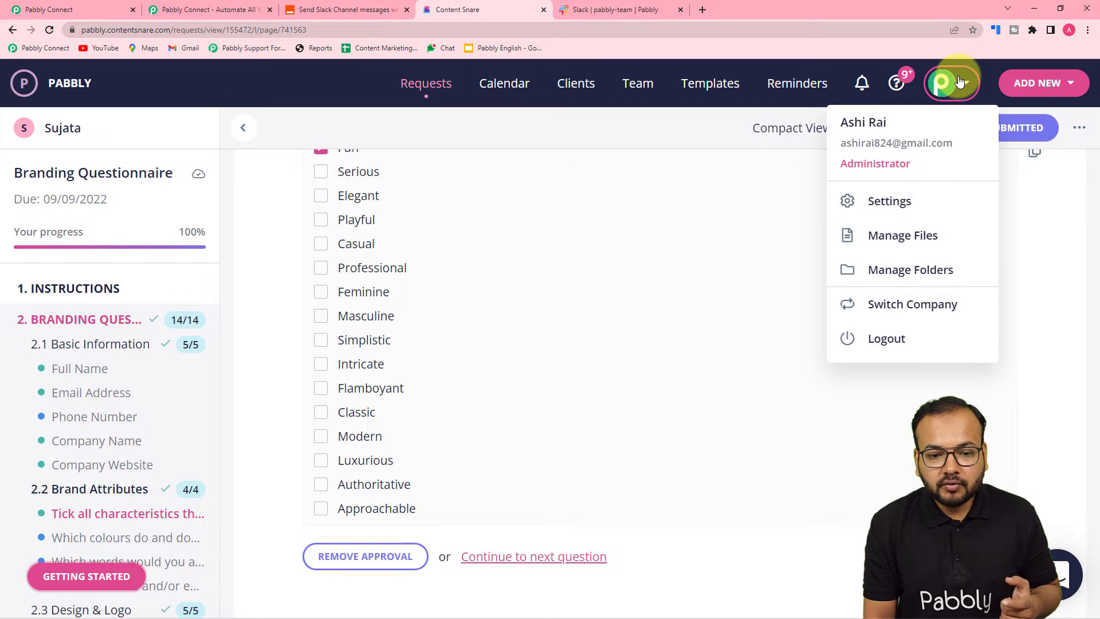
click(891, 203)
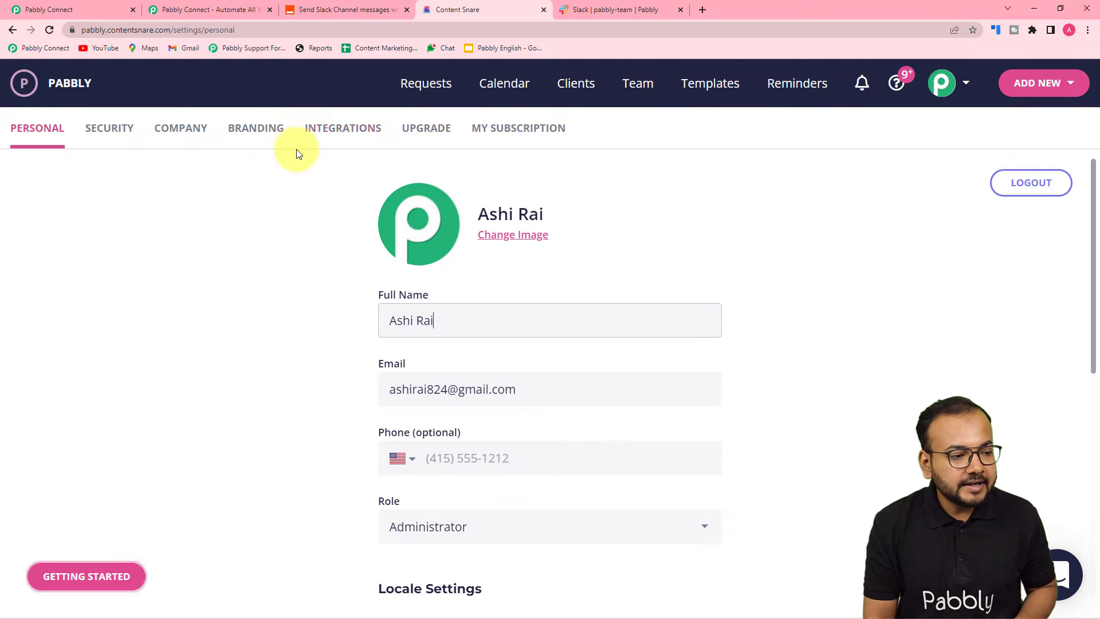
click(359, 134)
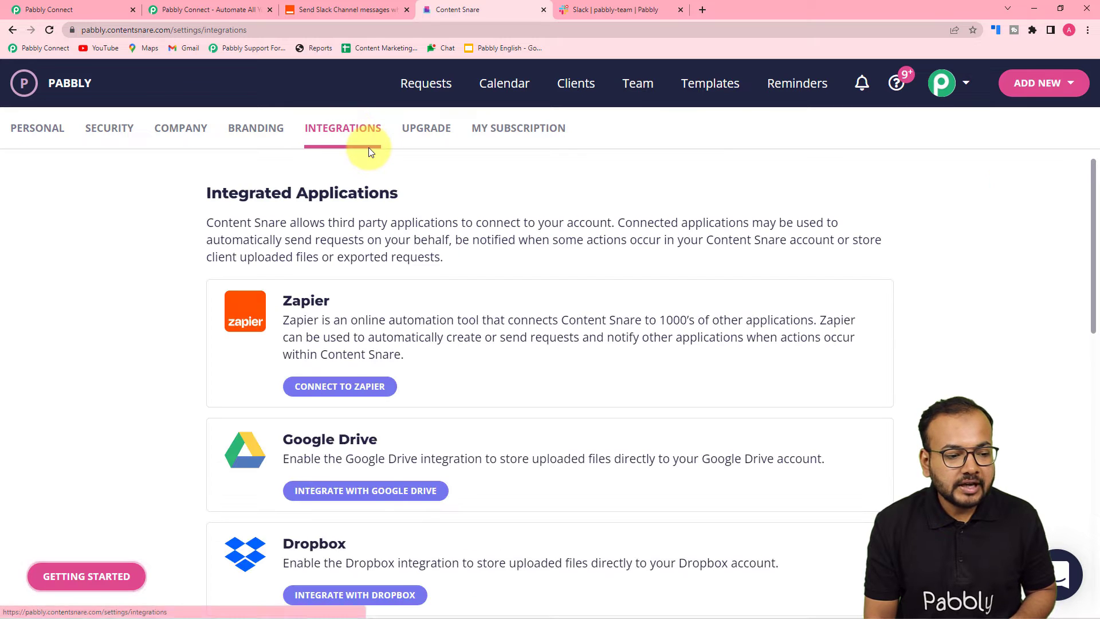
Add a new webhook under the Webhook Endpoints on the Integrations settings page
scroll(372, 261, down, 4)
scroll(372, 261, down, 6)
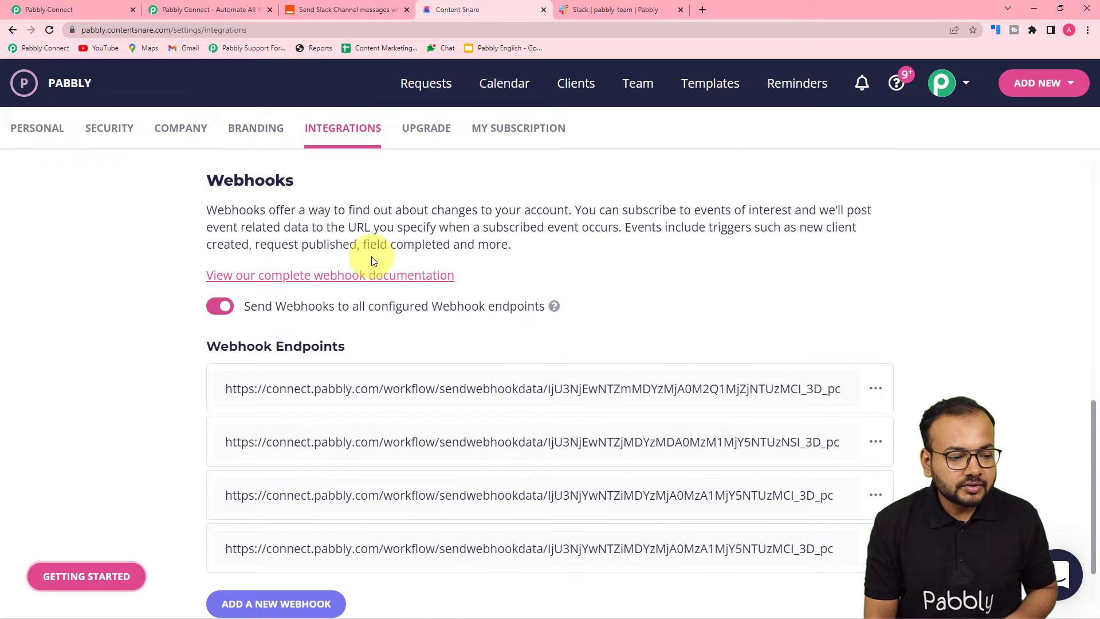
scroll(372, 258, up, 2)
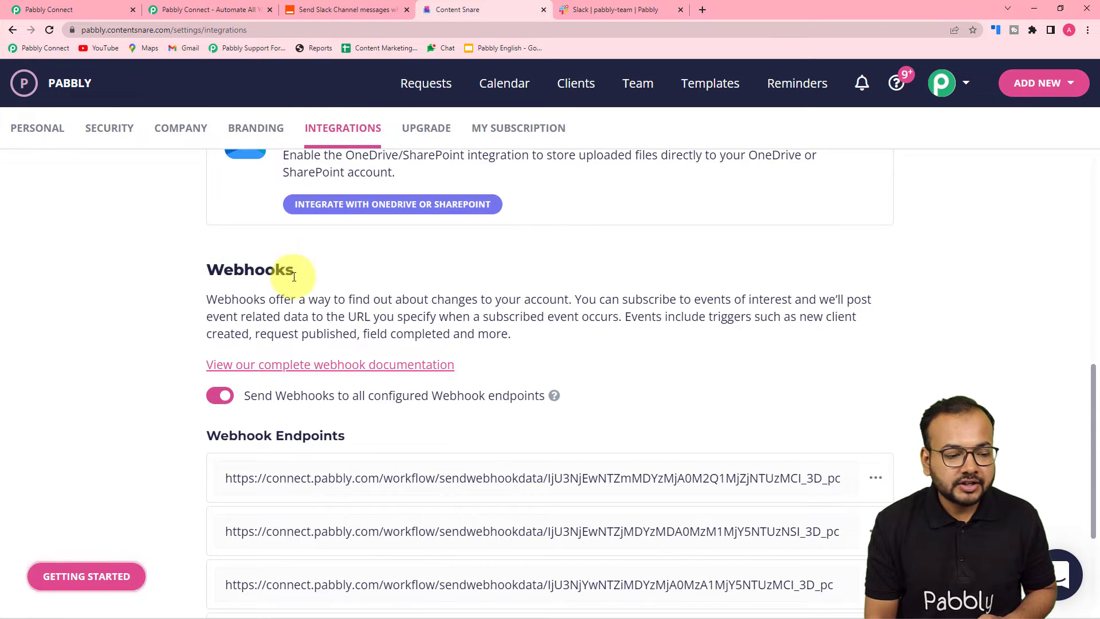
scroll(293, 281, down, 3)
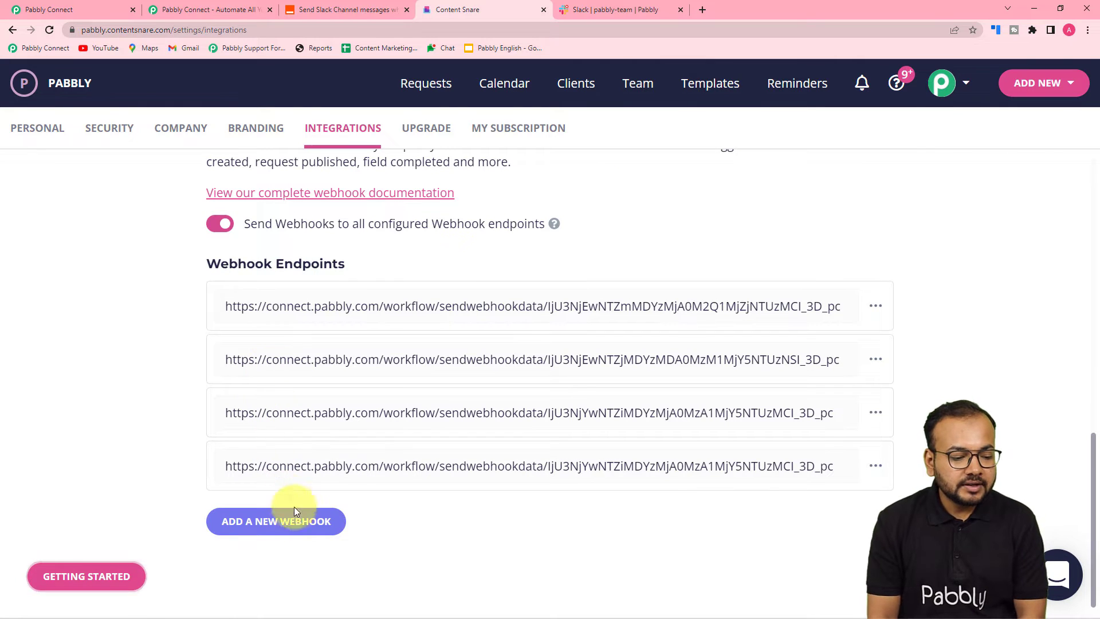
click(298, 528)
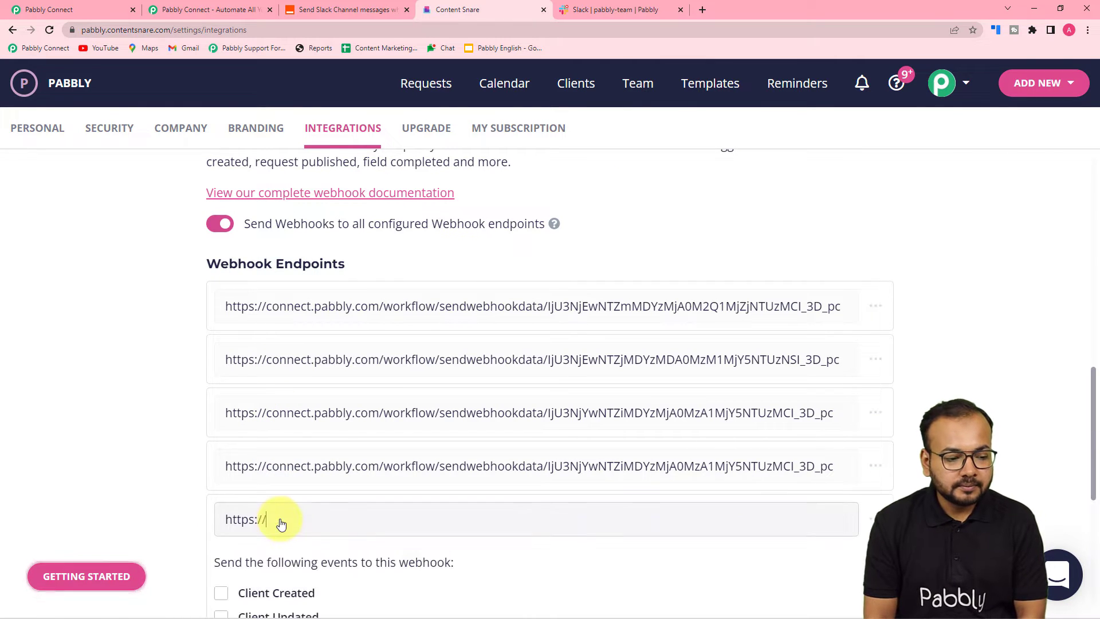
scroll(150, 471, down, 4)
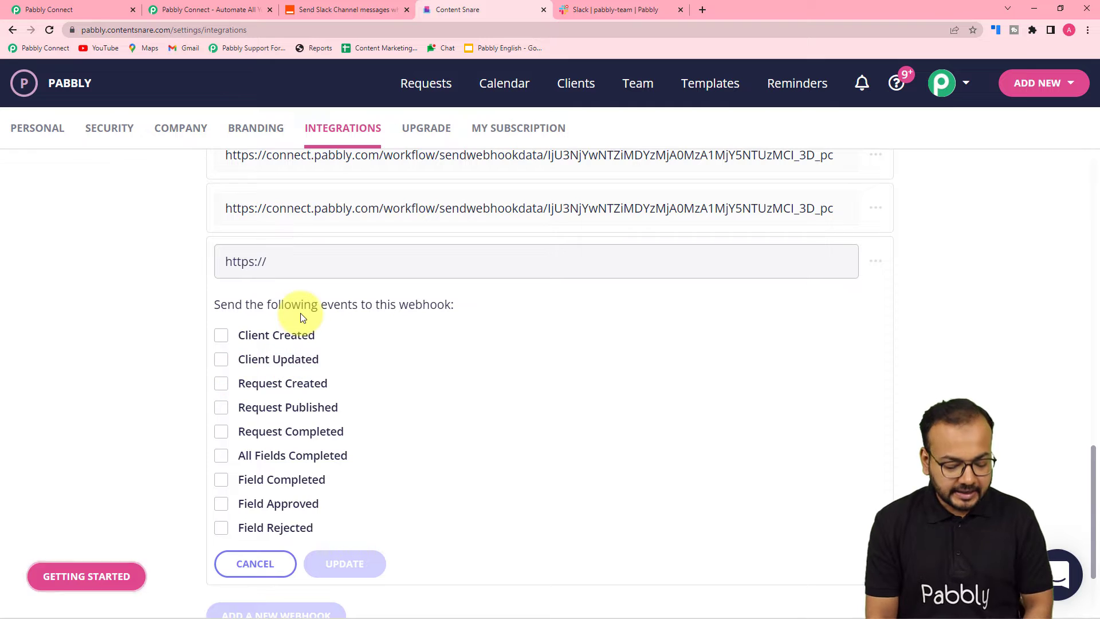
key(BackSpace)
key(BackSpace)
key(BackSpace)
key(BackSpace)
key(BackSpace)
key(BackSpace)
key(BackSpace)
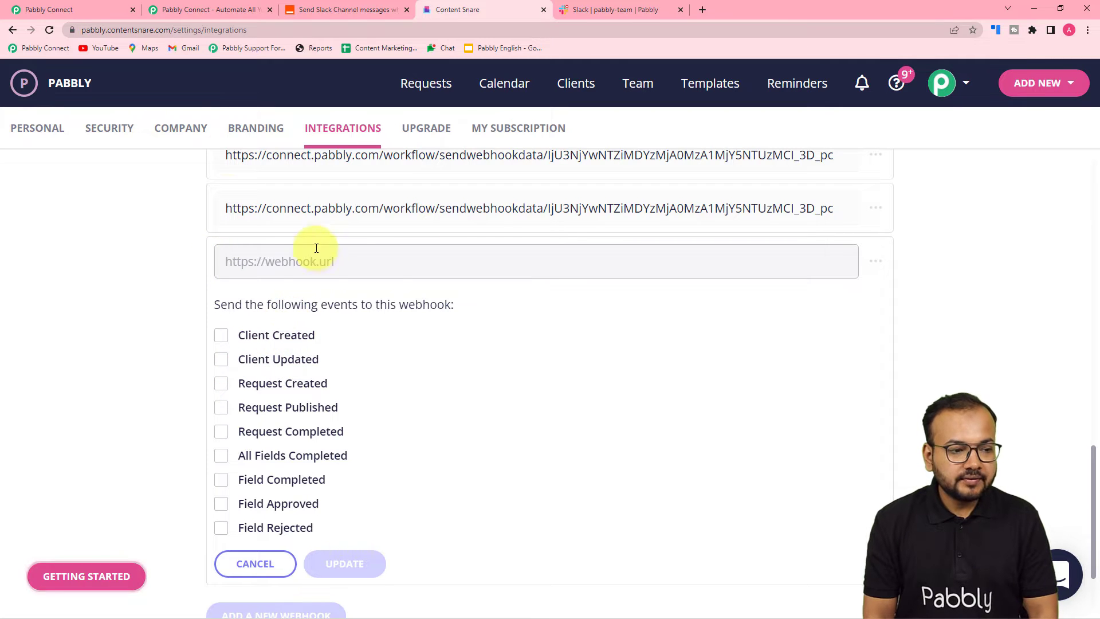
Copy the Field Approved trigger's webhook URL from Pabbly Connect and paste it into the new Content Snare webhook endpoint
click(83, 5)
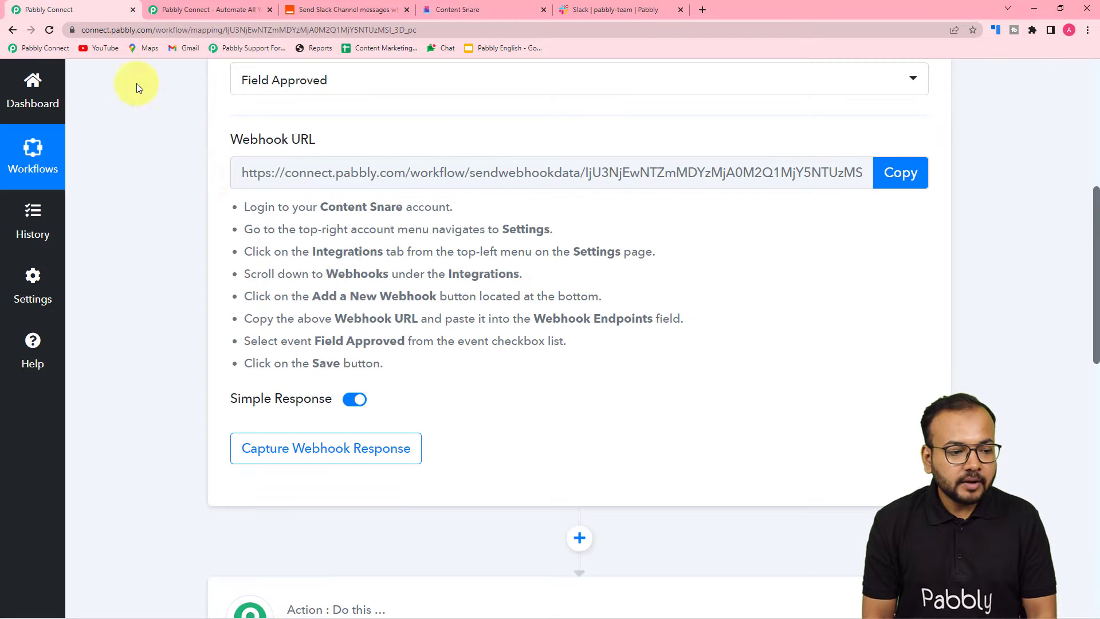
click(907, 178)
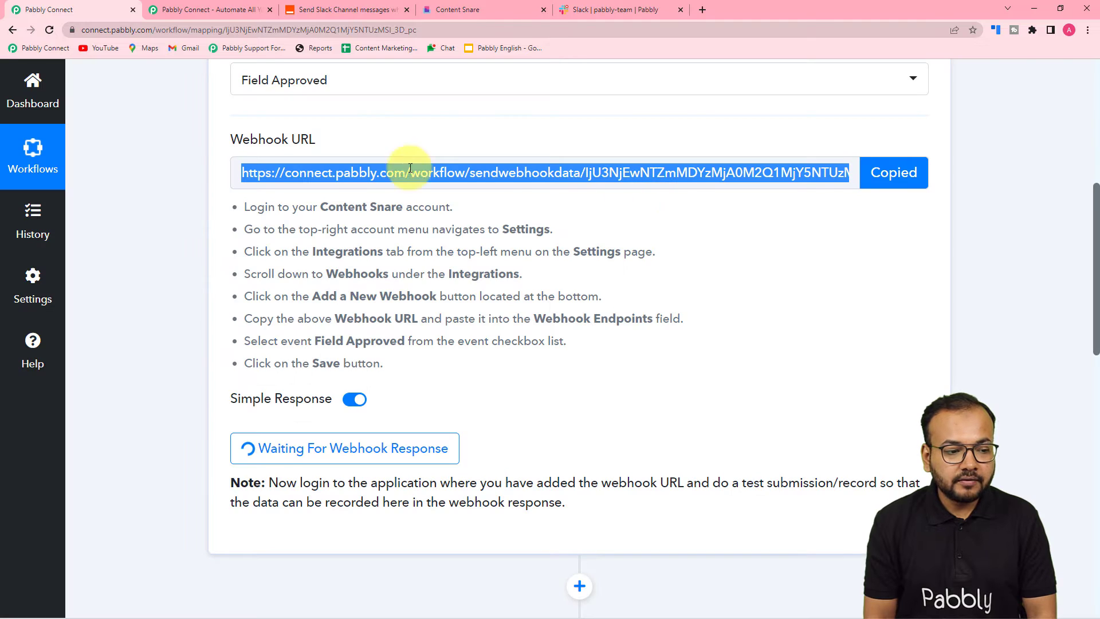
click(593, 6)
click(450, 10)
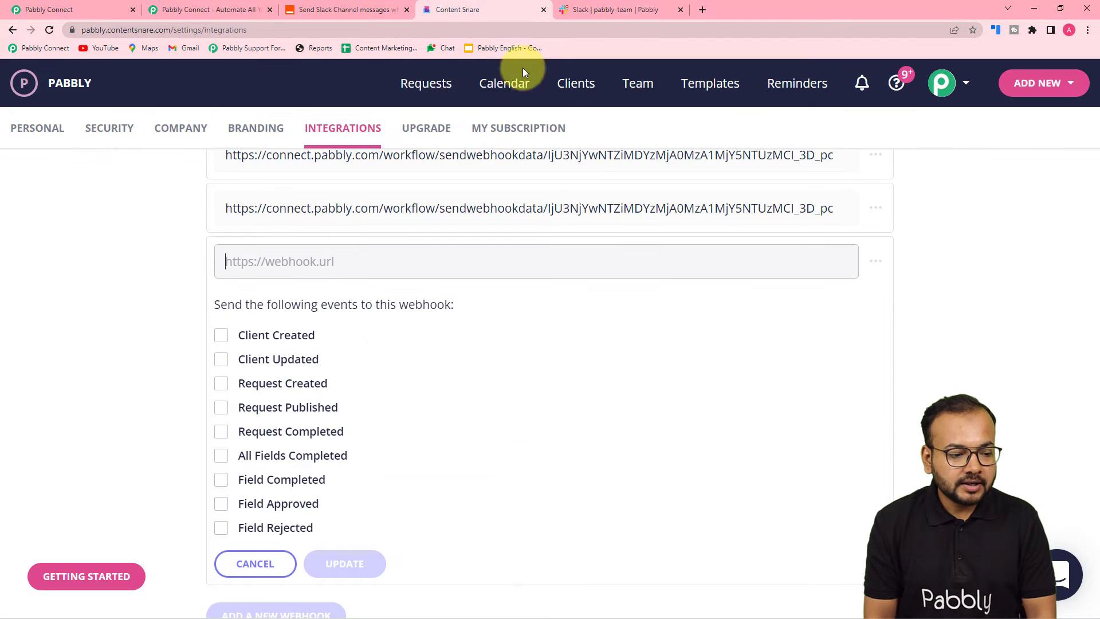
right_click(275, 253)
click(303, 361)
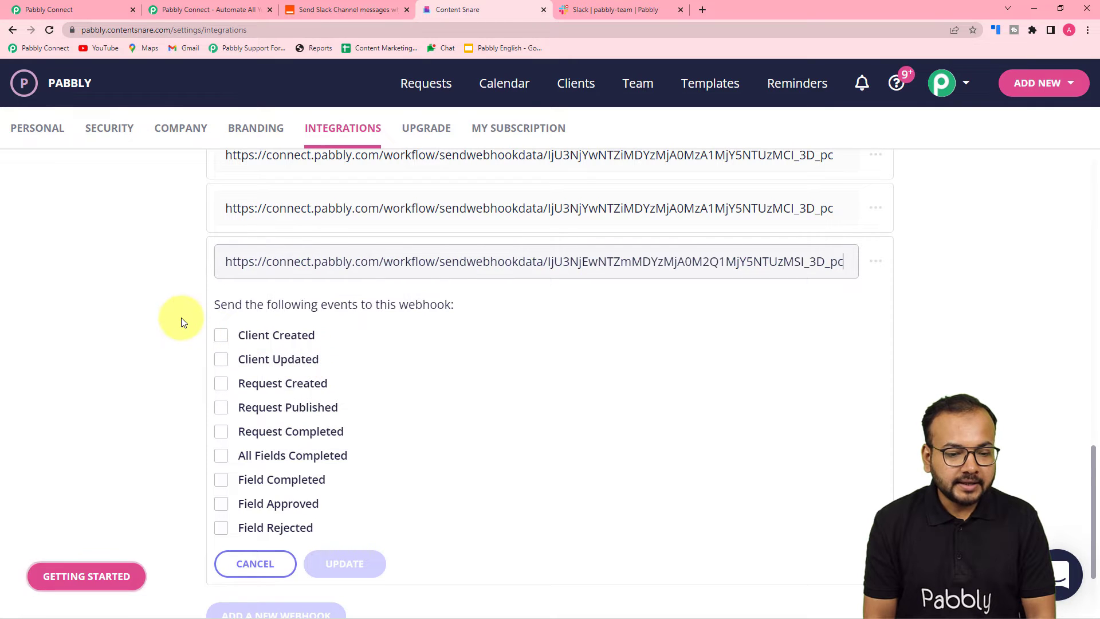
click(181, 322)
scroll(181, 322, down, 2)
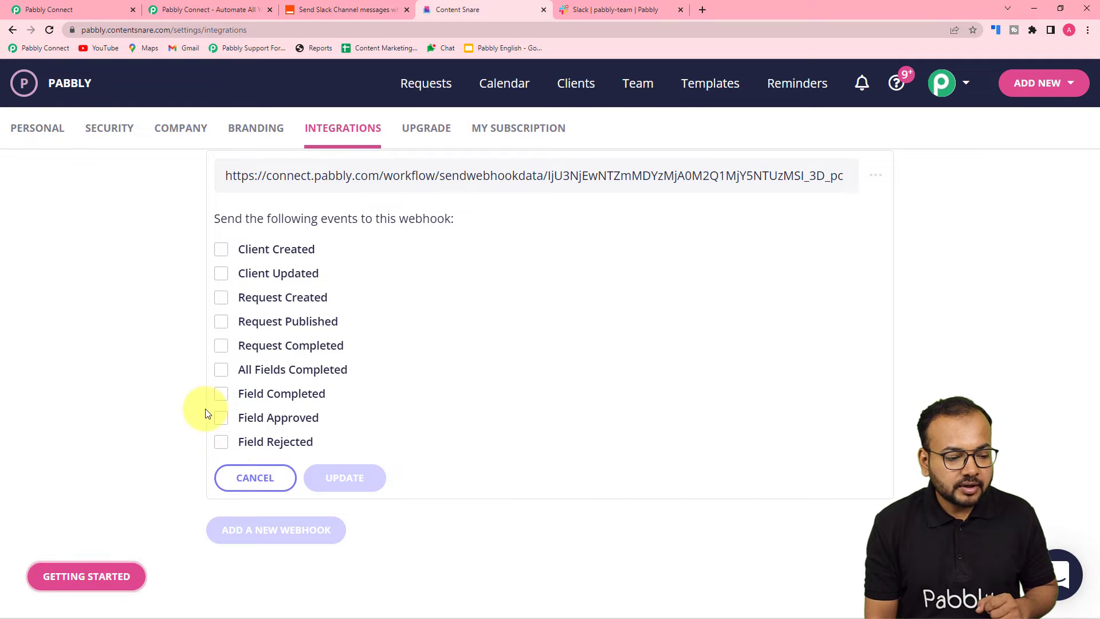
Subscribe the new webhook endpoint to the Field Approved event and save the update
click(222, 421)
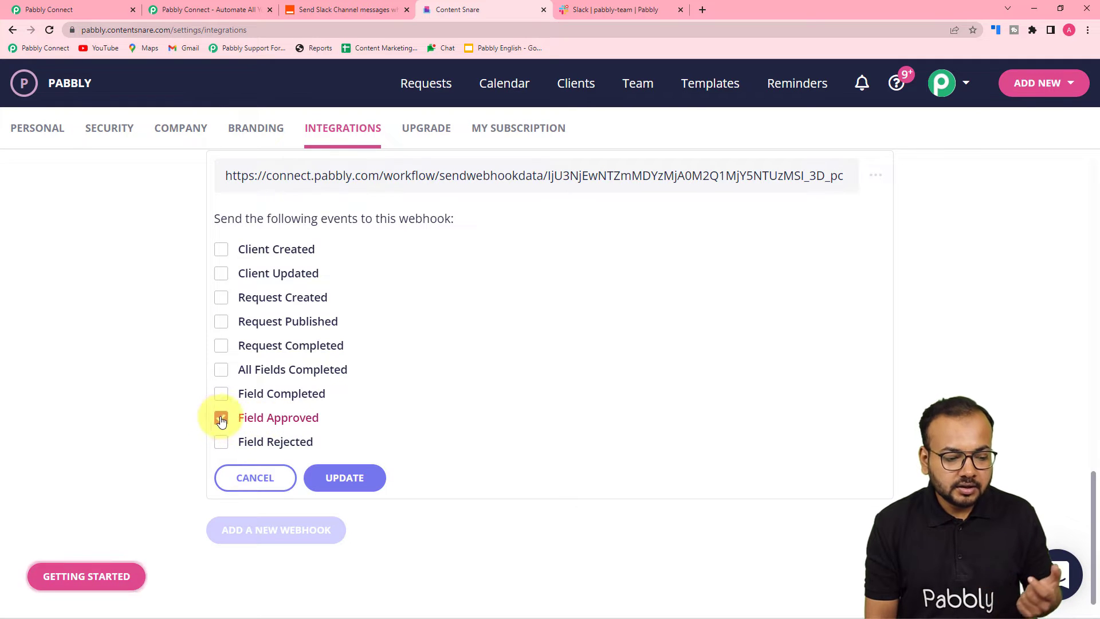
click(346, 479)
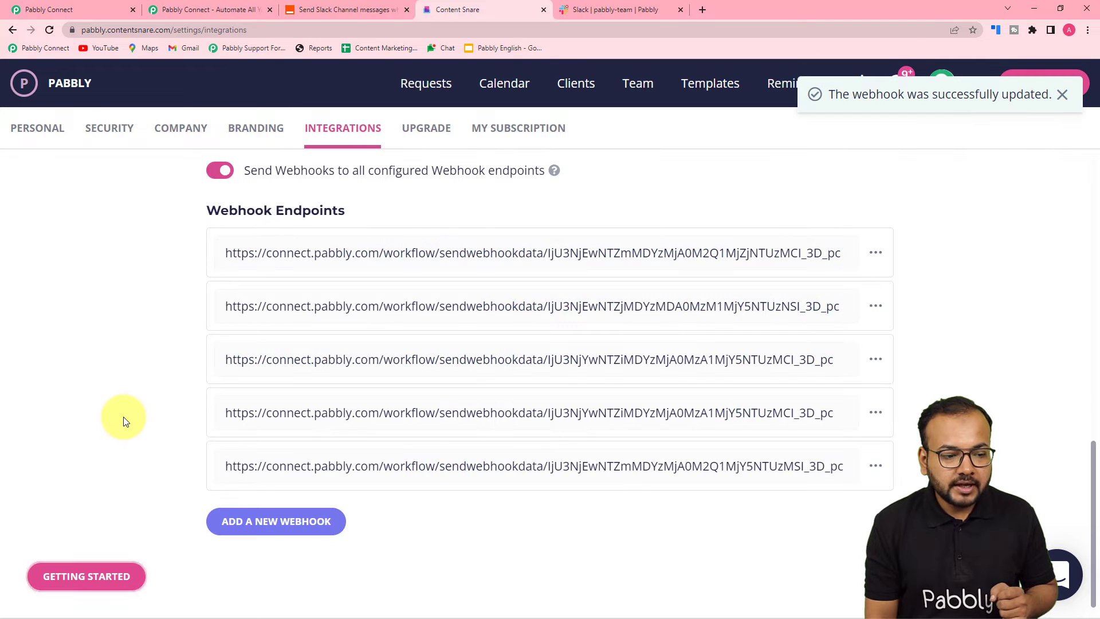
click(1062, 95)
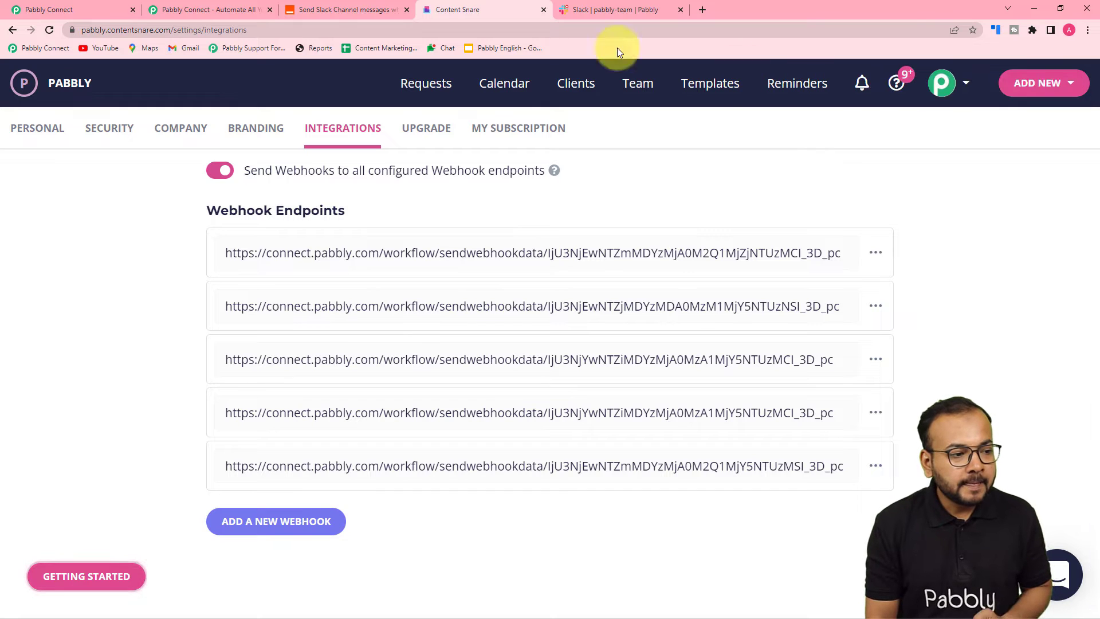
Check the trigger's response status in Pabbly Connect, then open the Branding Questionnaire request waiting for approval in Content Snare
click(72, 5)
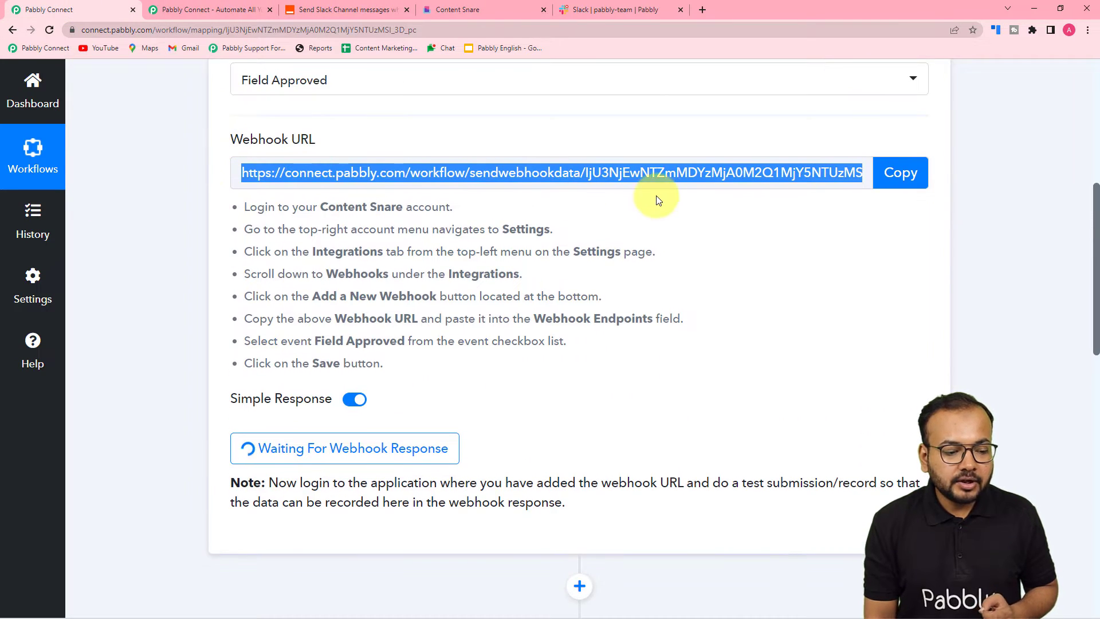
scroll(656, 194, down, 2)
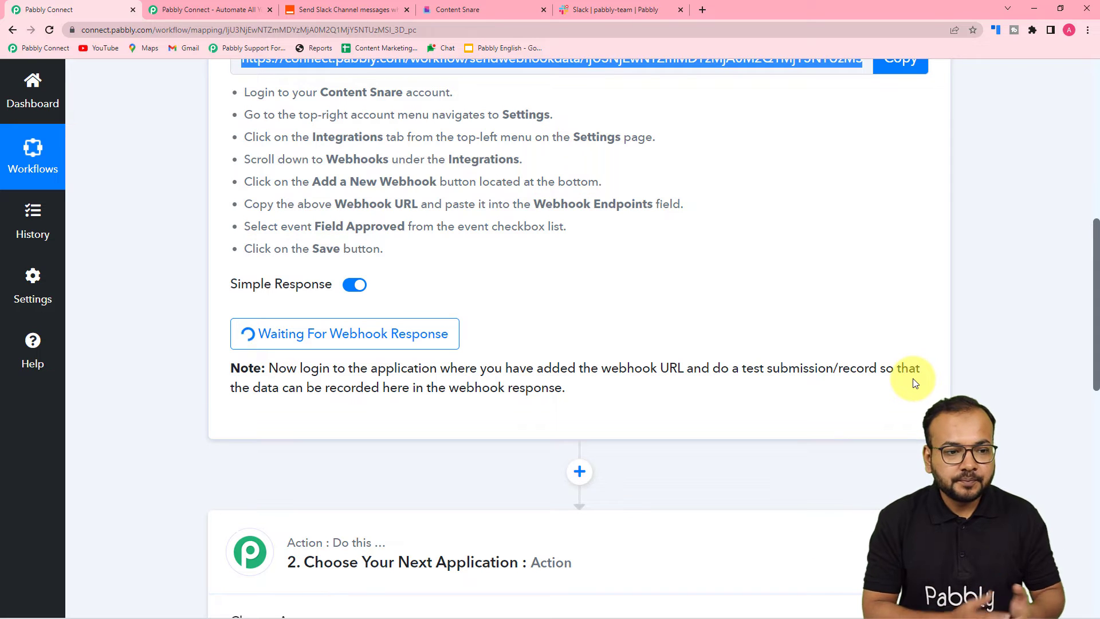
click(455, 10)
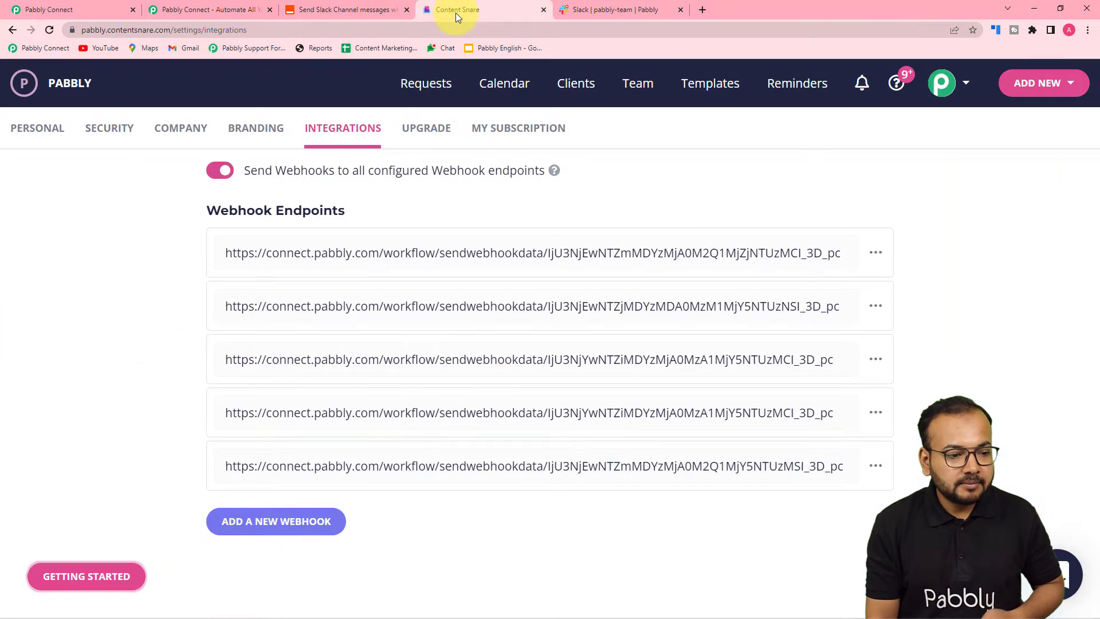
click(421, 92)
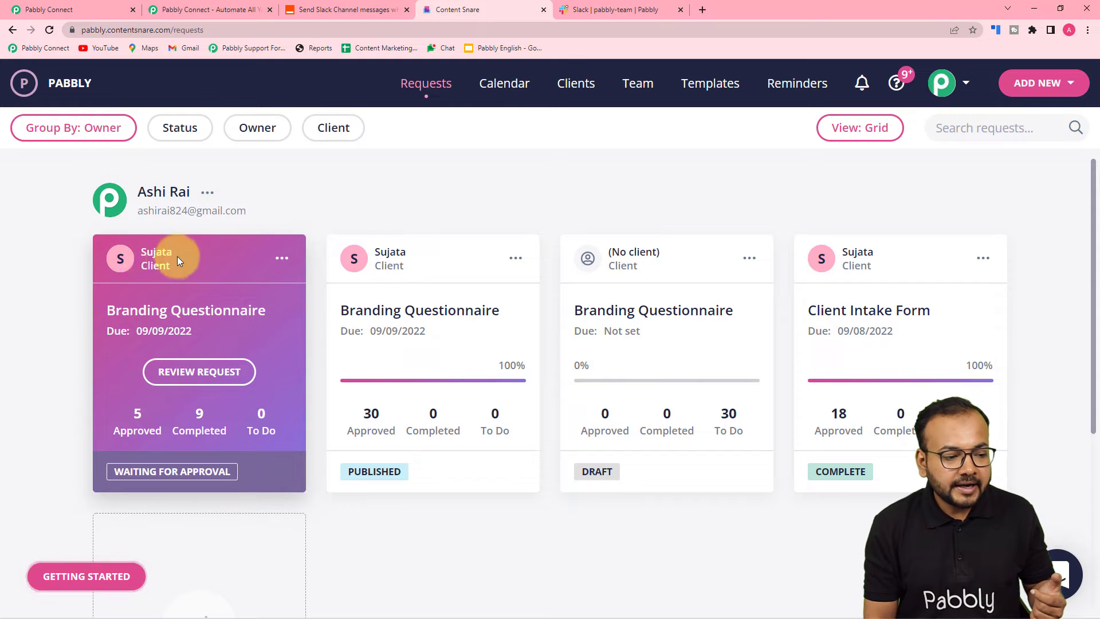
scroll(9, 304, down, 4)
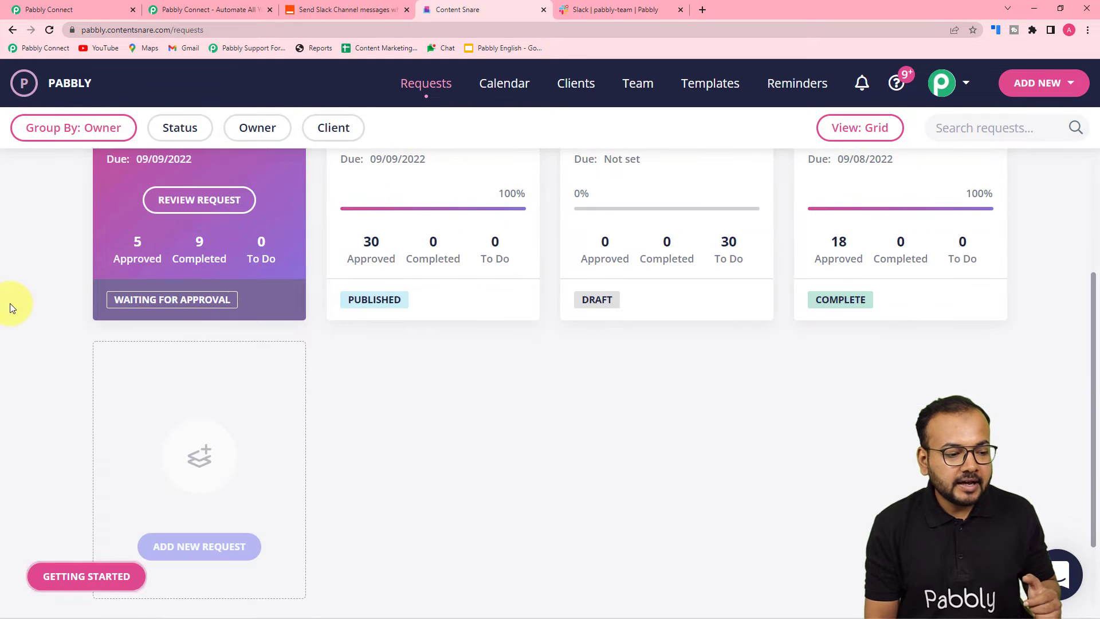
scroll(9, 304, up, 4)
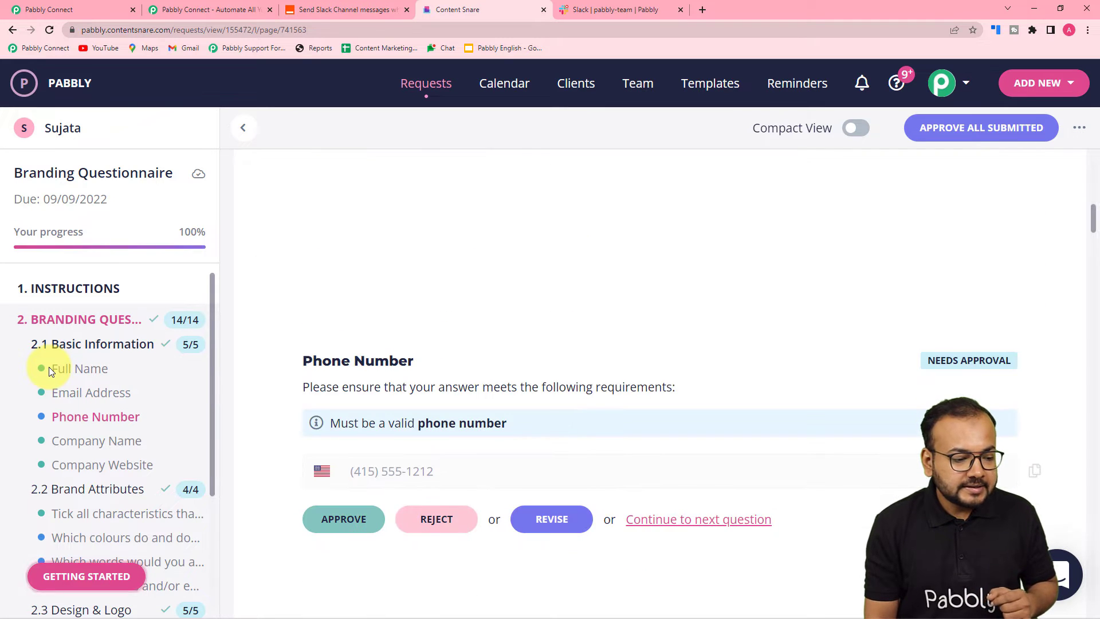
Go through the questionnaire's answers and approve the field "Which colours do and don't represent your brand?" as a test event
click(89, 447)
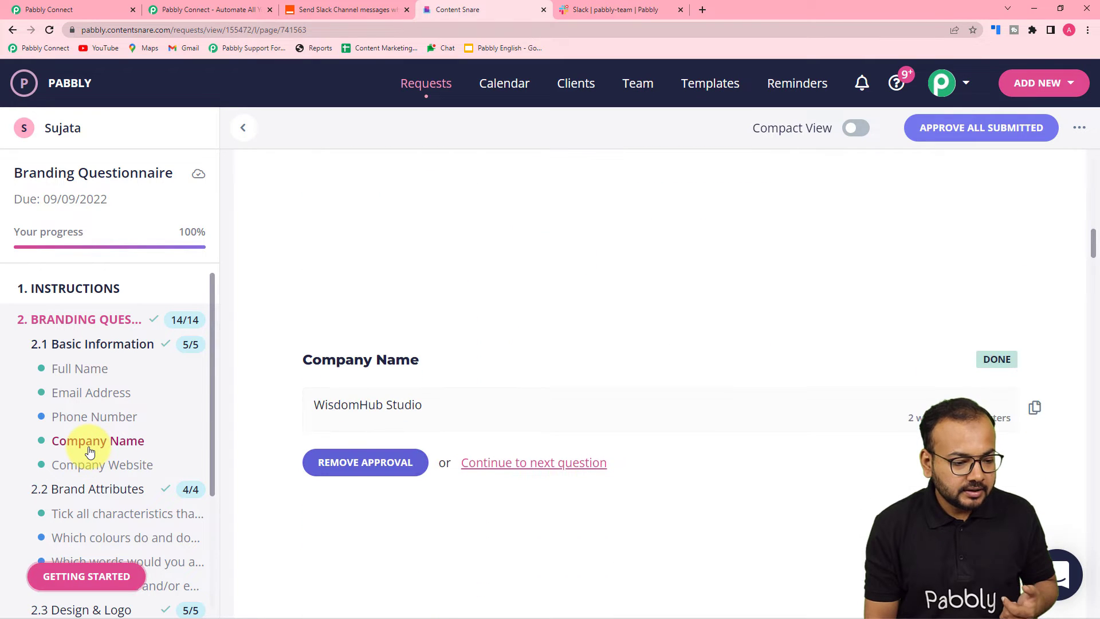
click(80, 465)
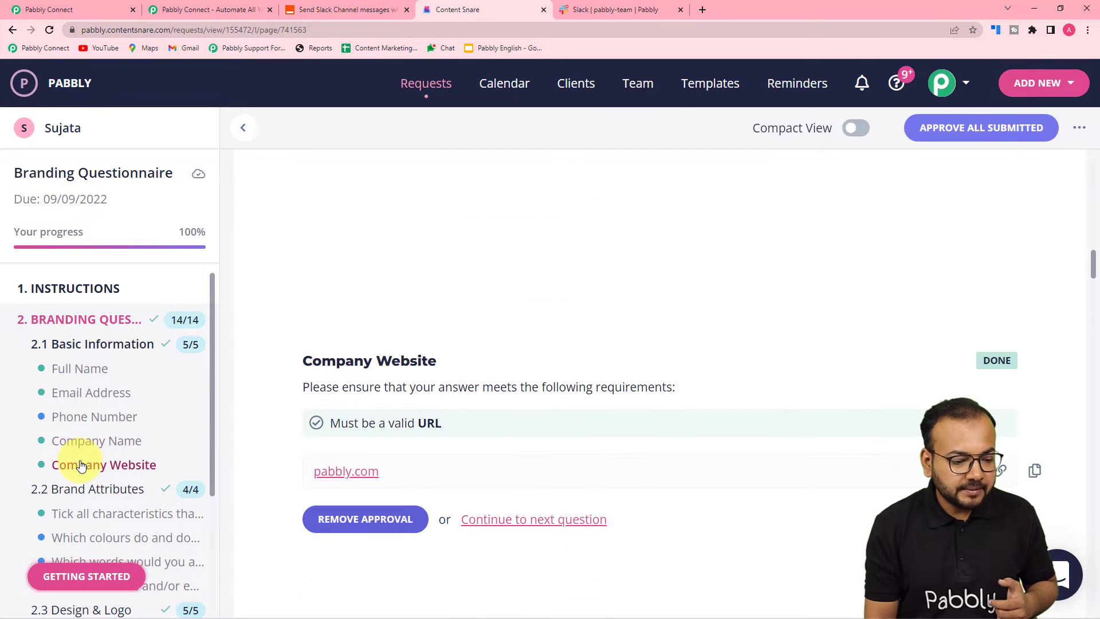
scroll(81, 461, down, 3)
click(87, 368)
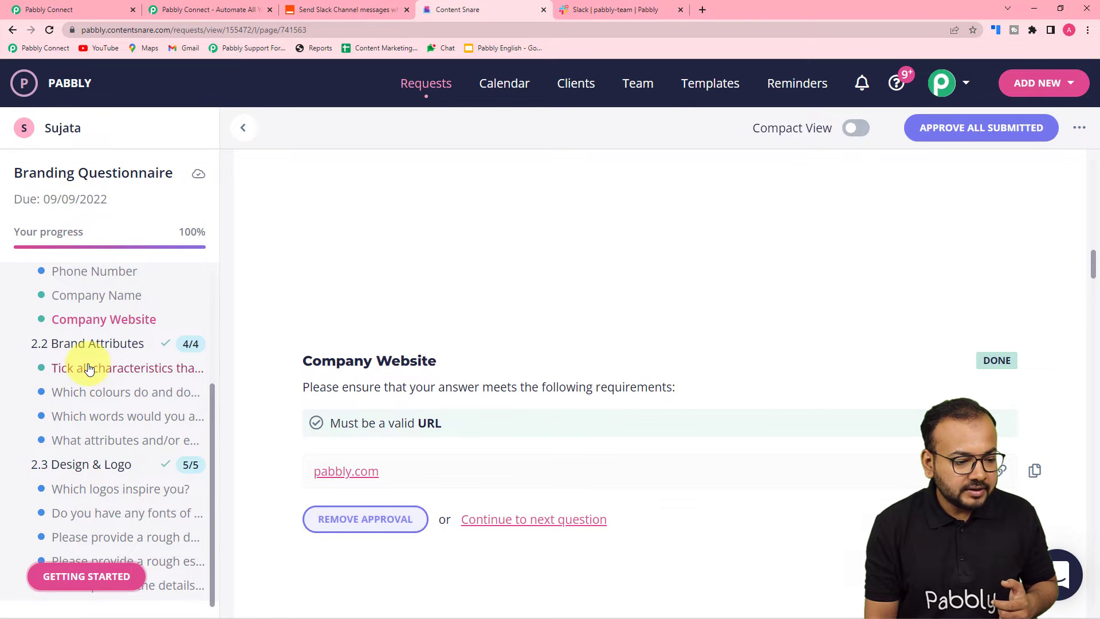
scroll(338, 438, down, 6)
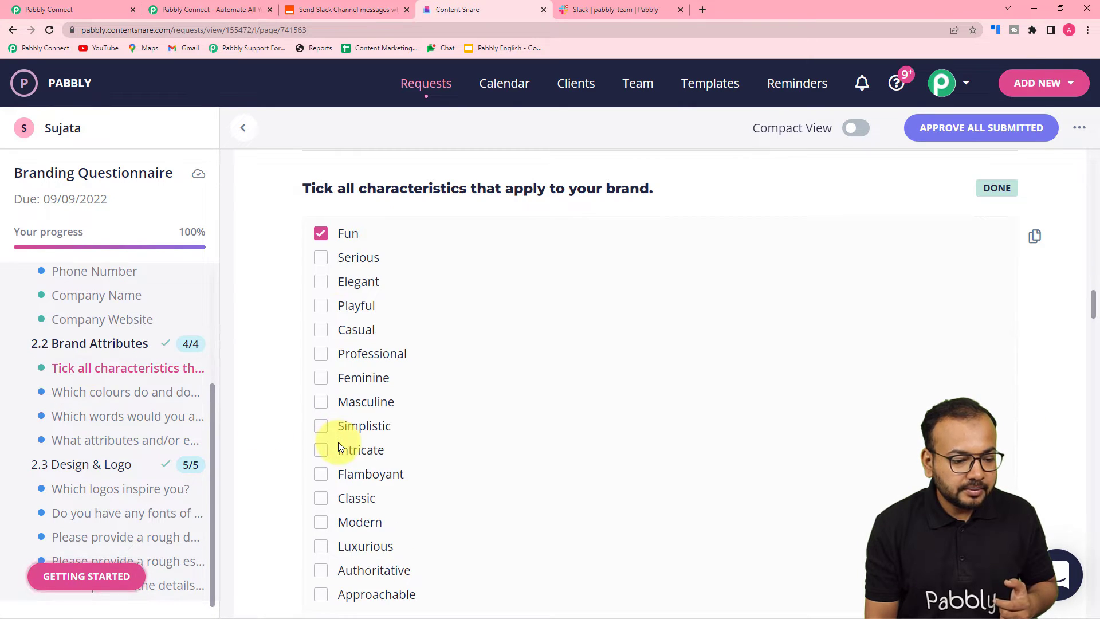
click(112, 392)
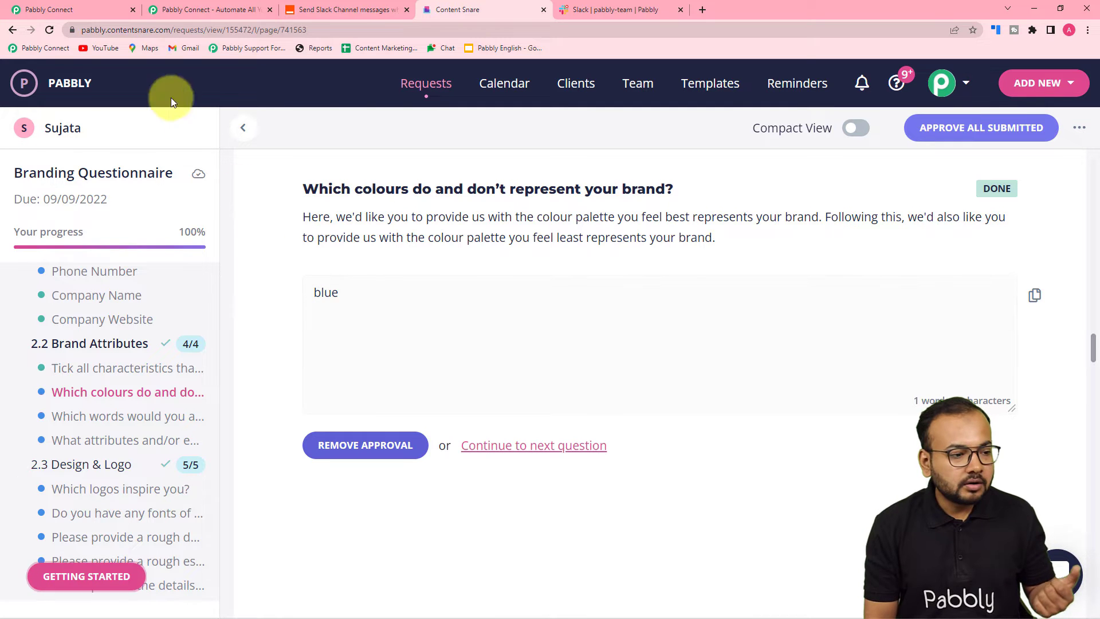
Switch to Pabbly Connect and inspect the captured webhook response, enlarging the Name and Instruction Text values to read them
click(49, 10)
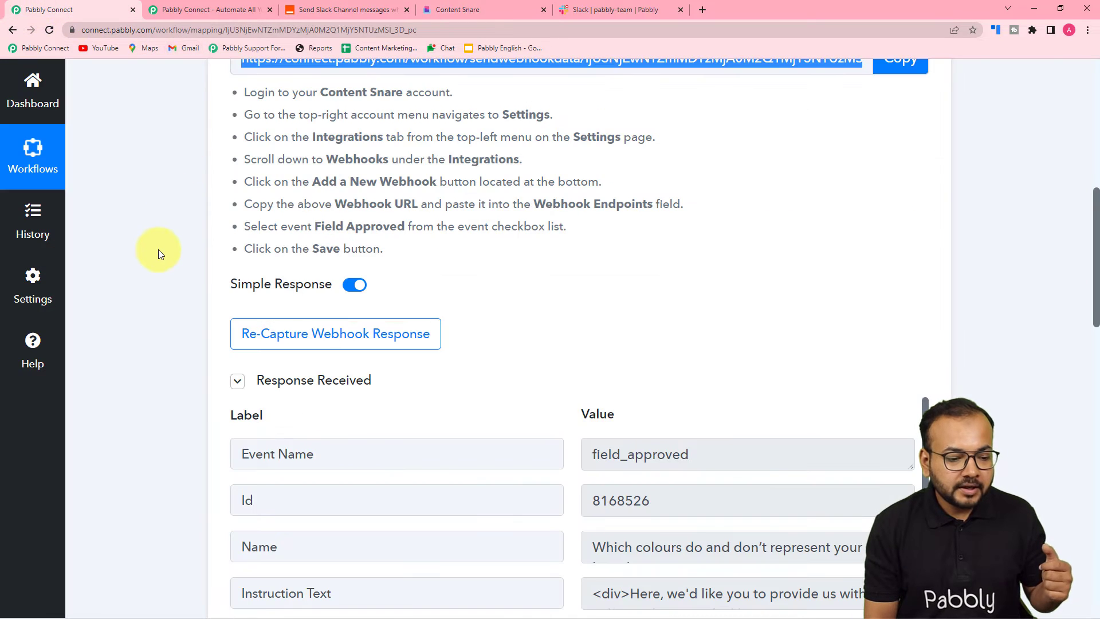
scroll(158, 249, down, 4)
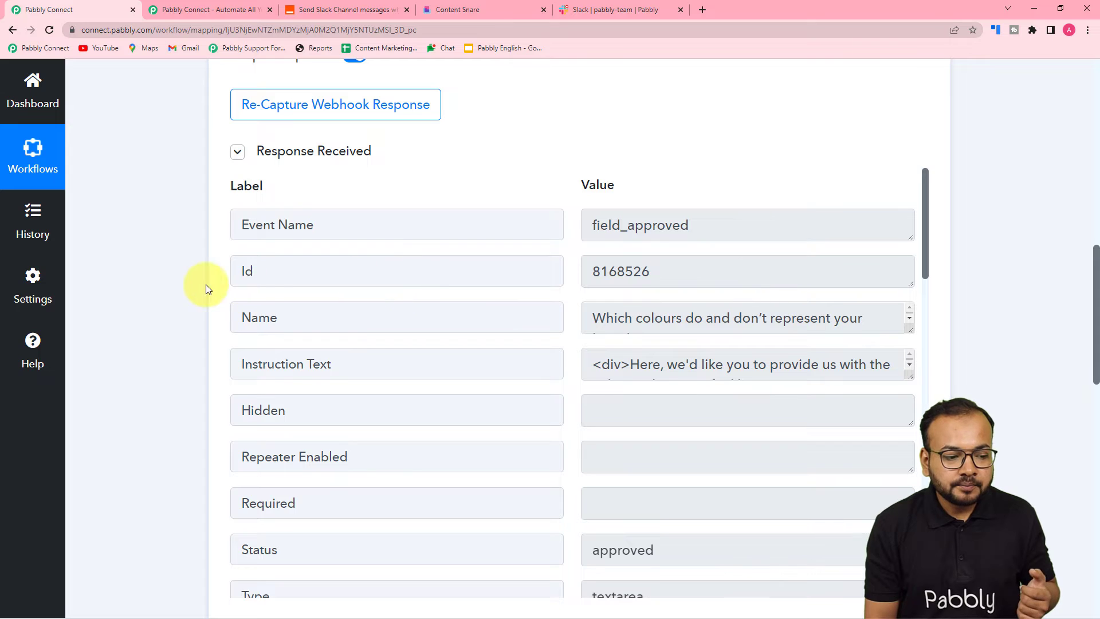
scroll(191, 284, down, 1)
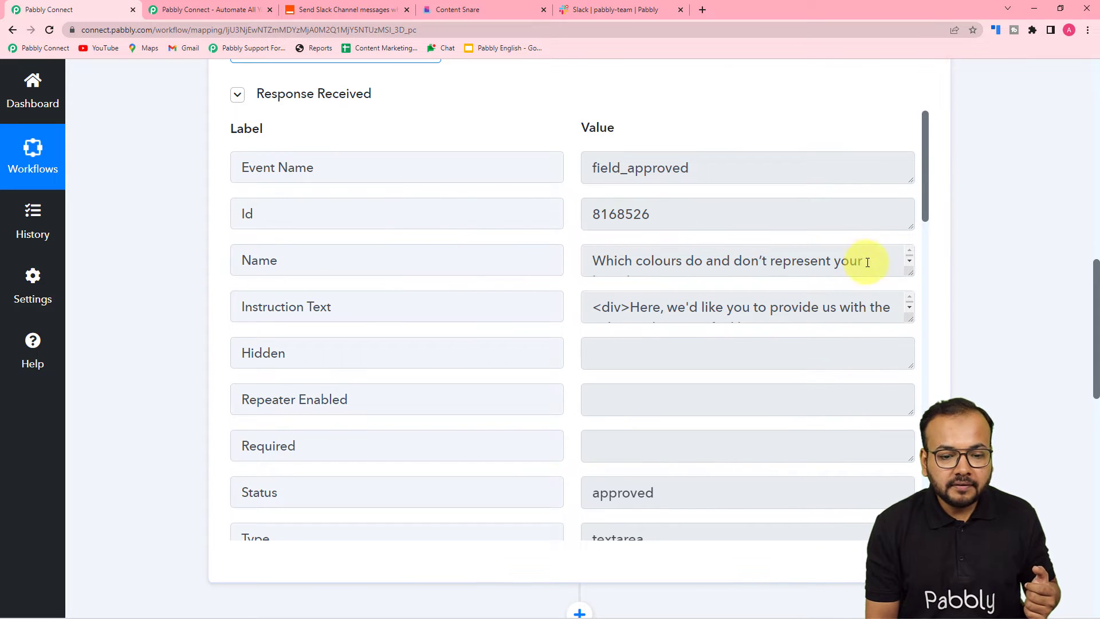
drag(910, 272, 910, 341)
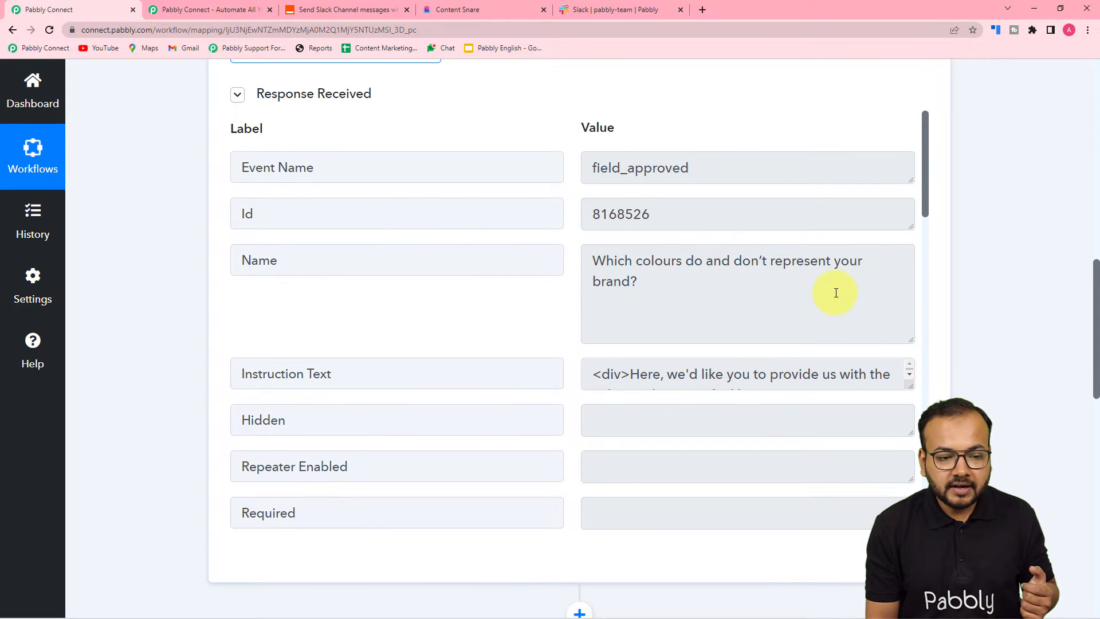
scroll(198, 296, down, 2)
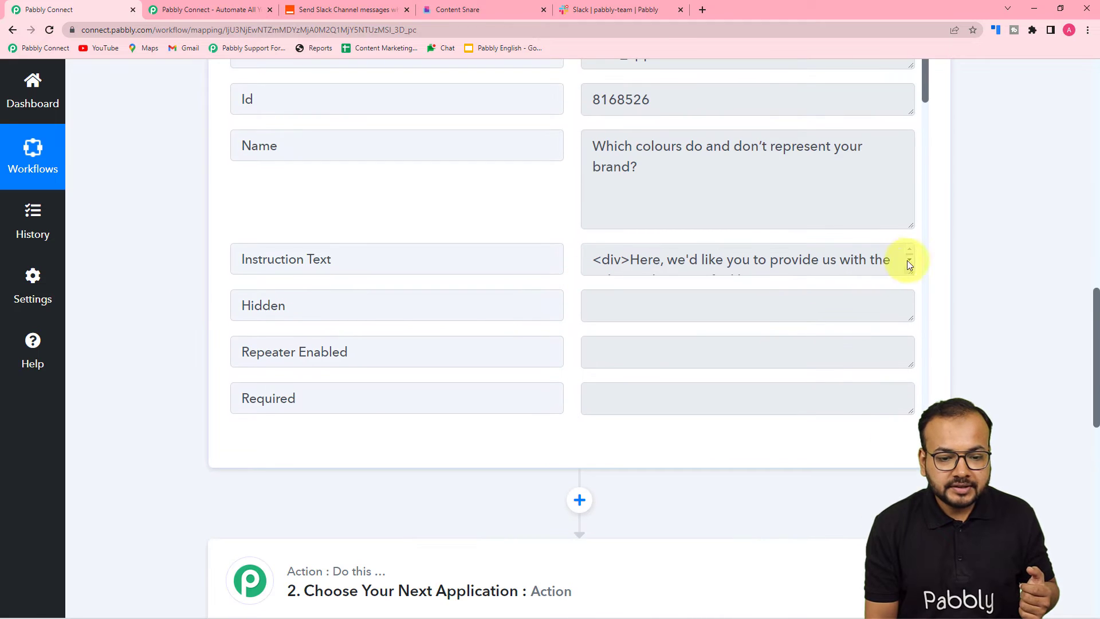
drag(911, 267, 909, 309)
Examine the rest of the captured response, covering the field's status and values and the section, page, request and client details
scroll(175, 295, down, 6)
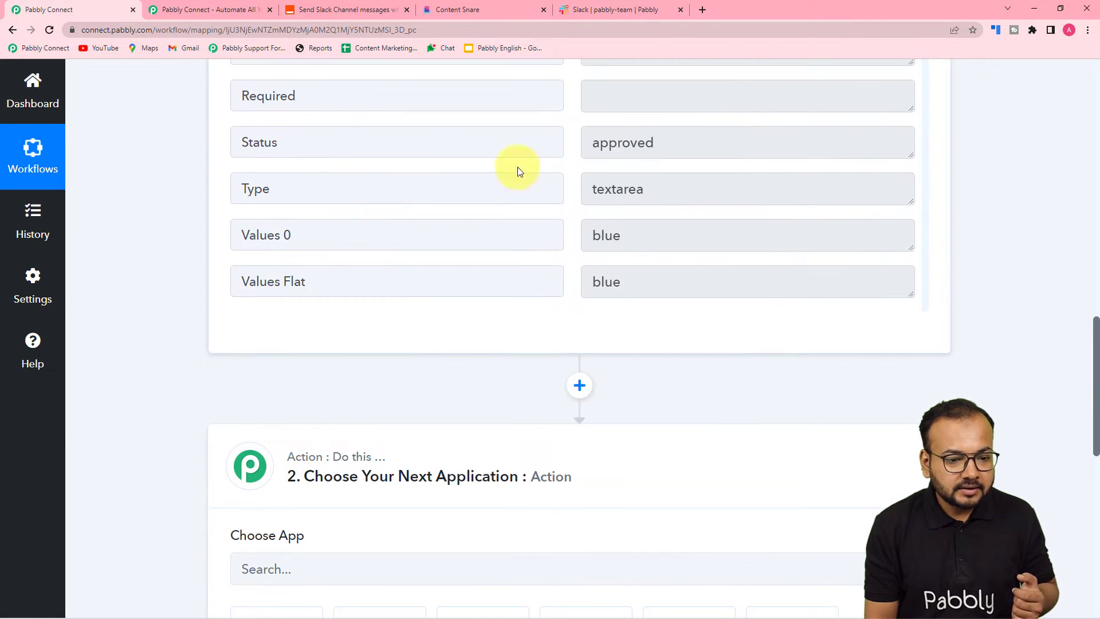
scroll(460, 217, down, 1)
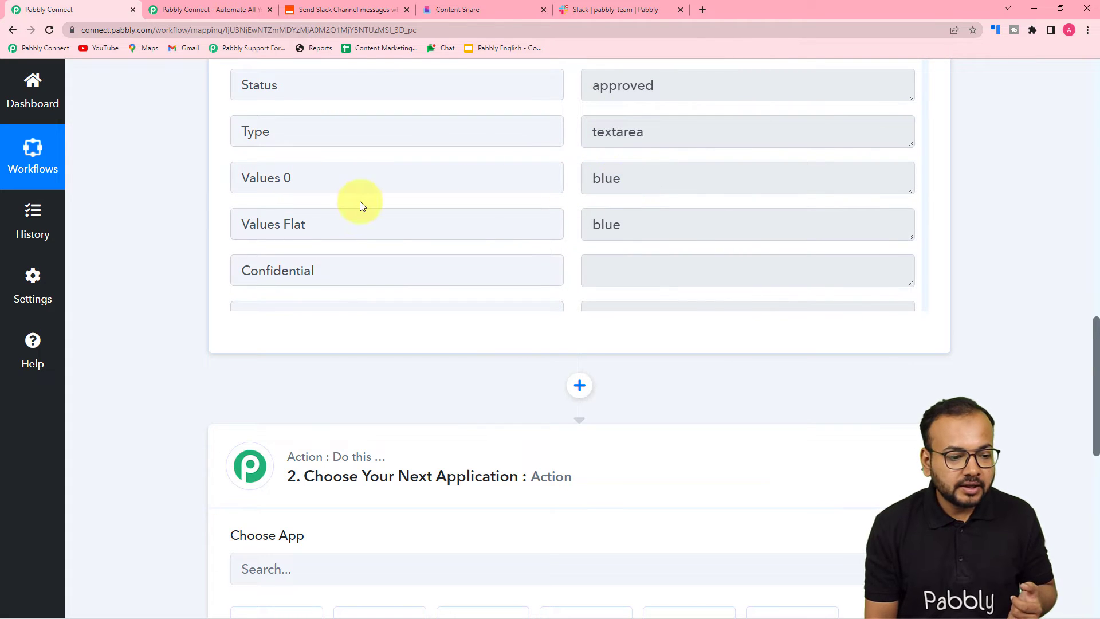
scroll(417, 187, down, 2)
scroll(418, 188, down, 2)
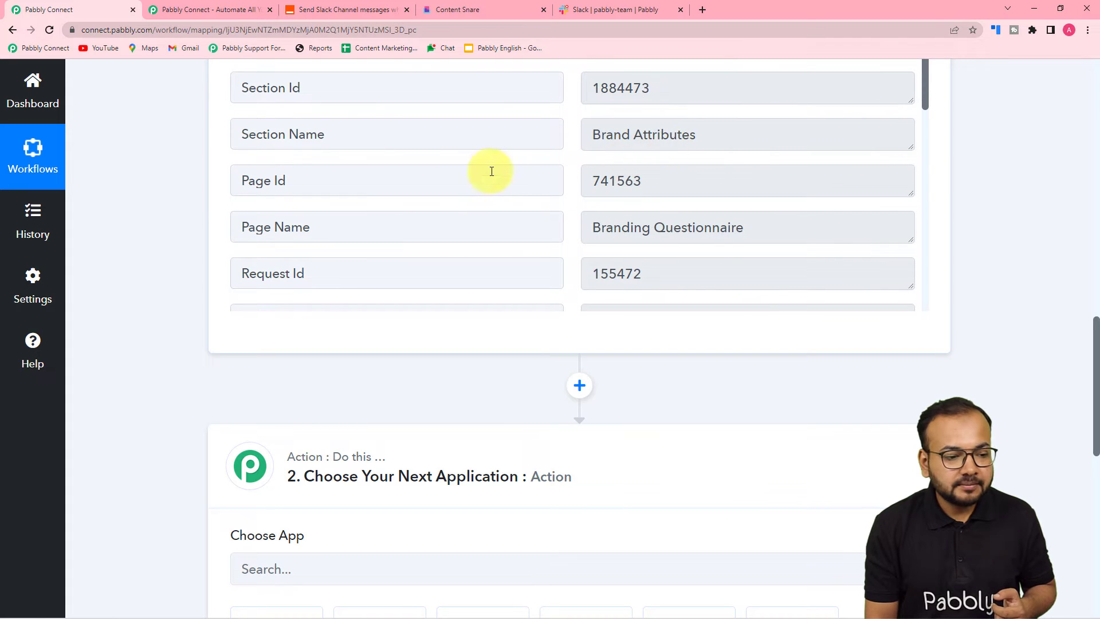
scroll(447, 254, down, 4)
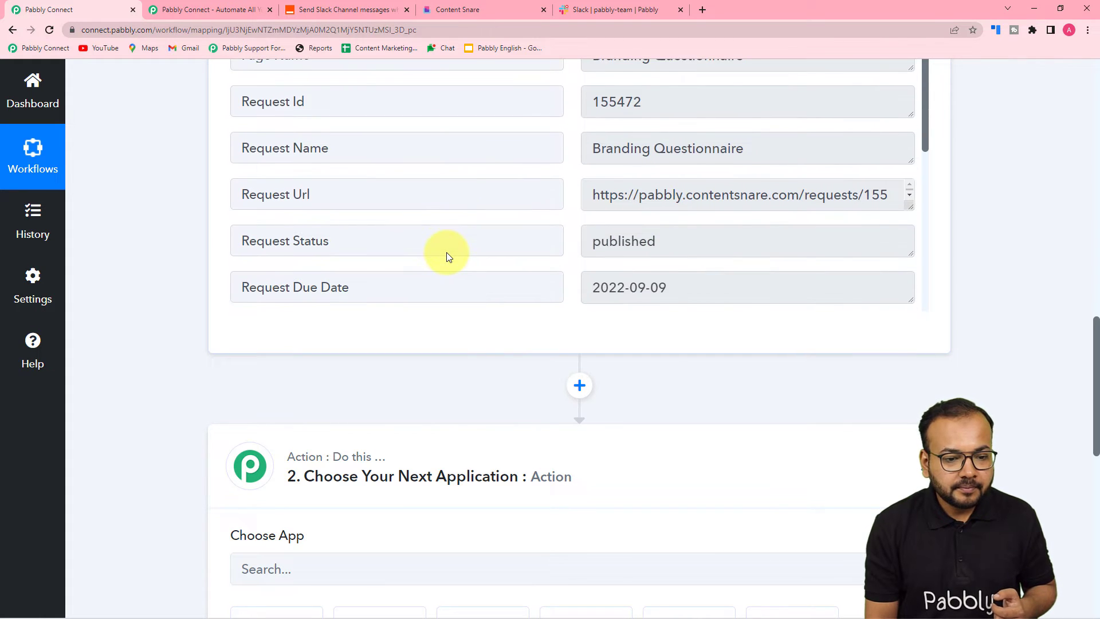
scroll(448, 256, down, 2)
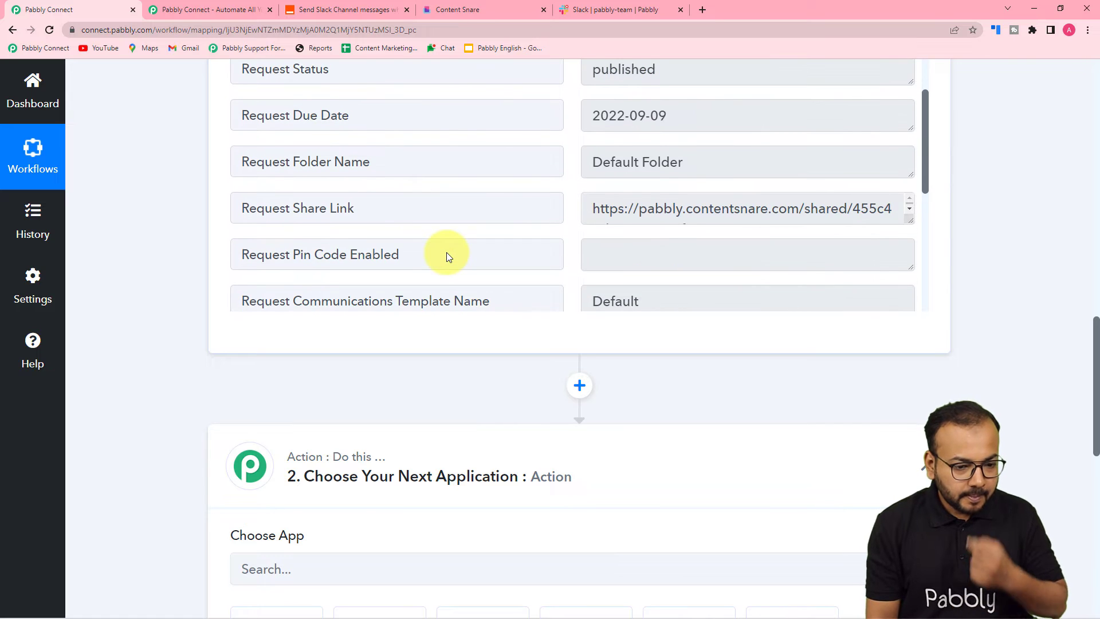
scroll(447, 255, down, 5)
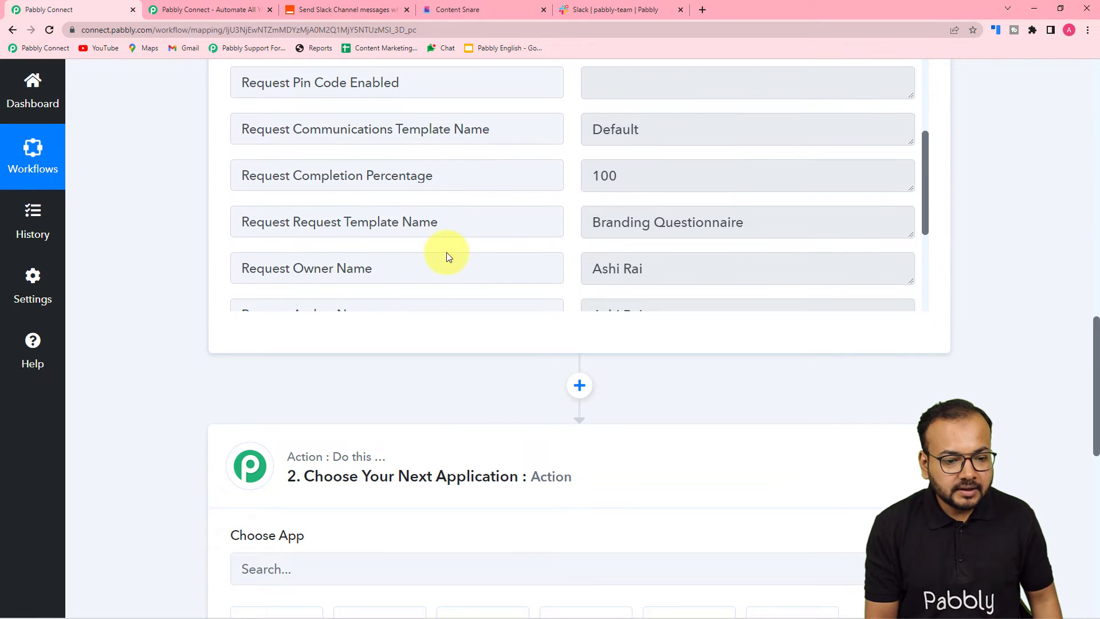
scroll(447, 252, down, 3)
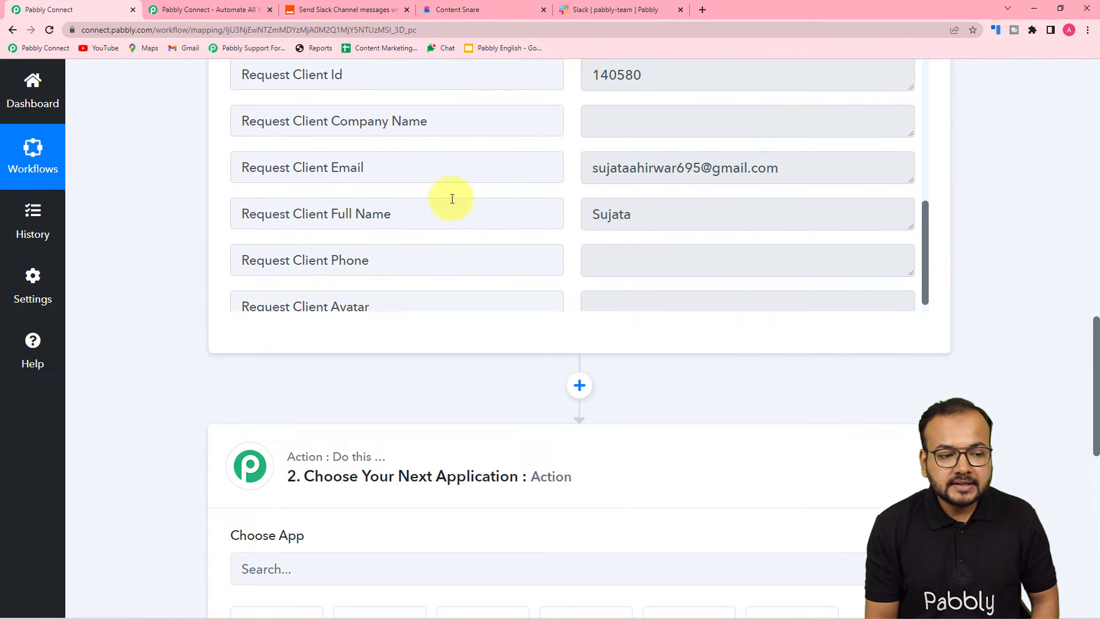
scroll(491, 221, down, 1)
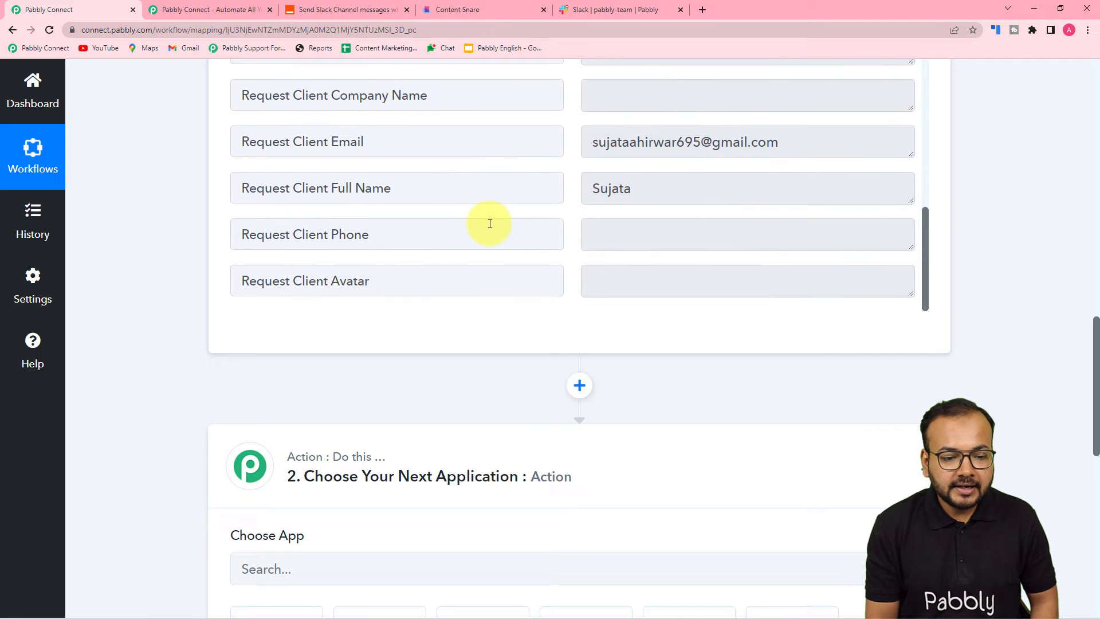
scroll(490, 224, up, 1)
scroll(490, 223, up, 3)
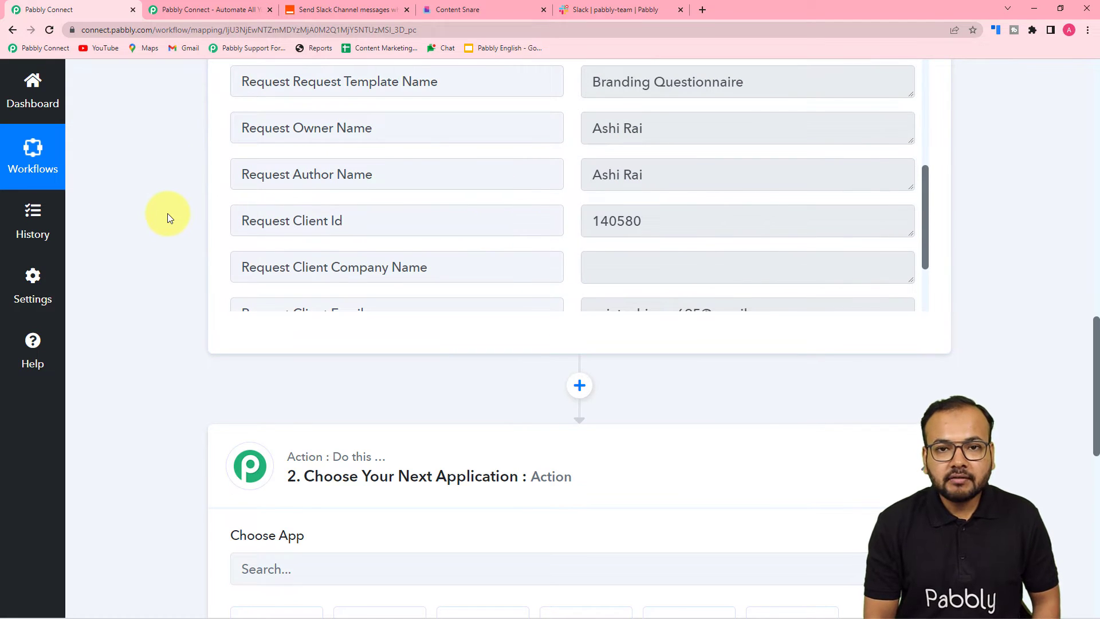
Set the workflow's action to Slack with the Send Channel Message event and open the Slack account connection options
scroll(168, 213, down, 5)
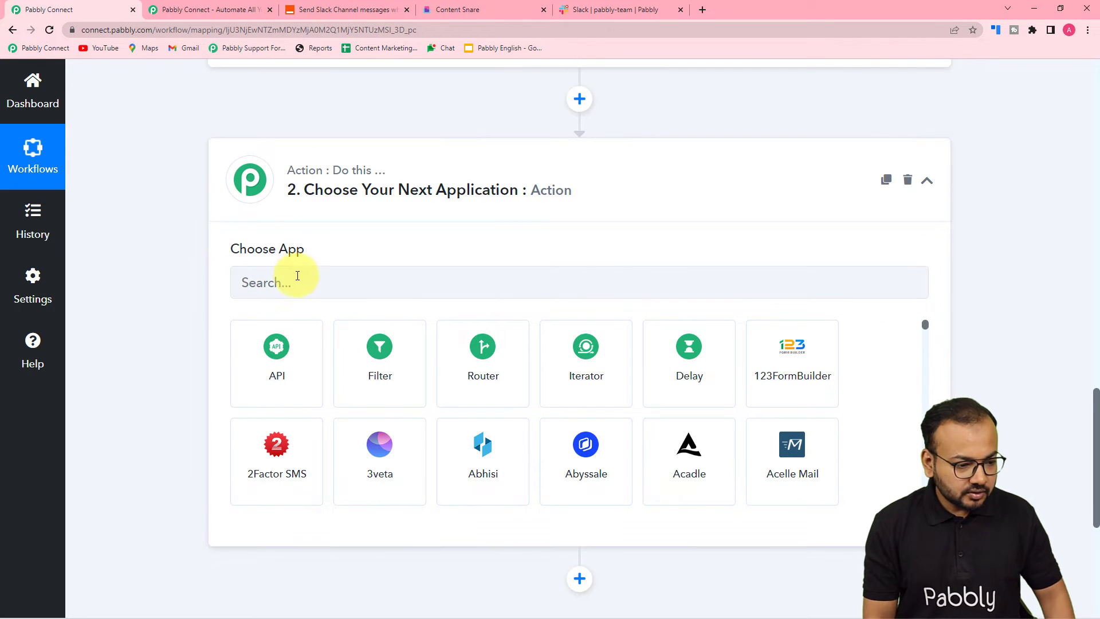
text(s)
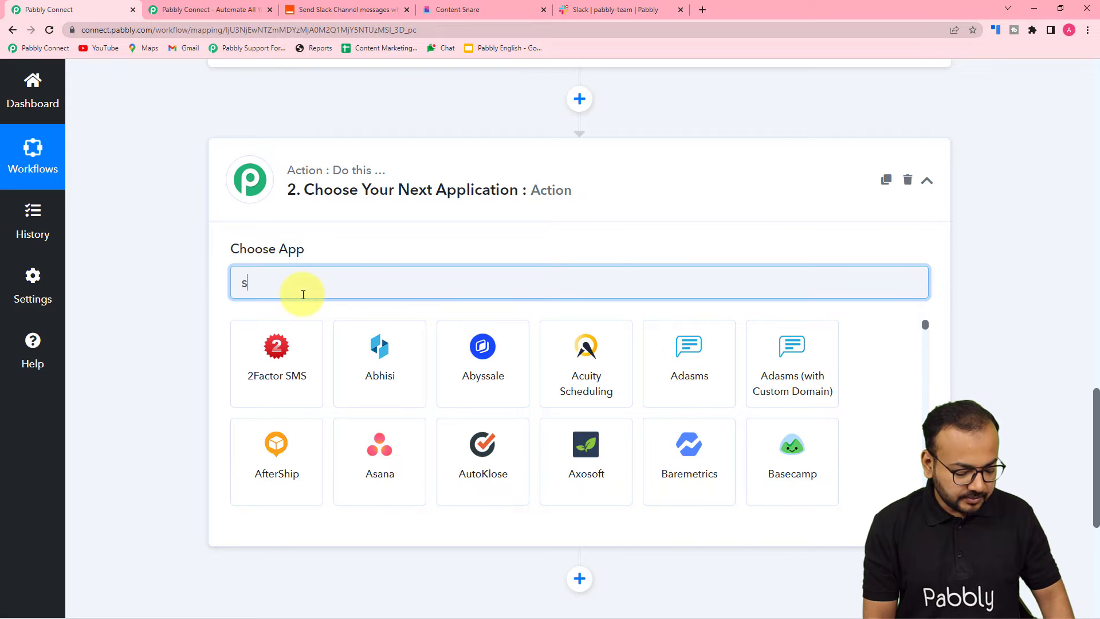
text(lack)
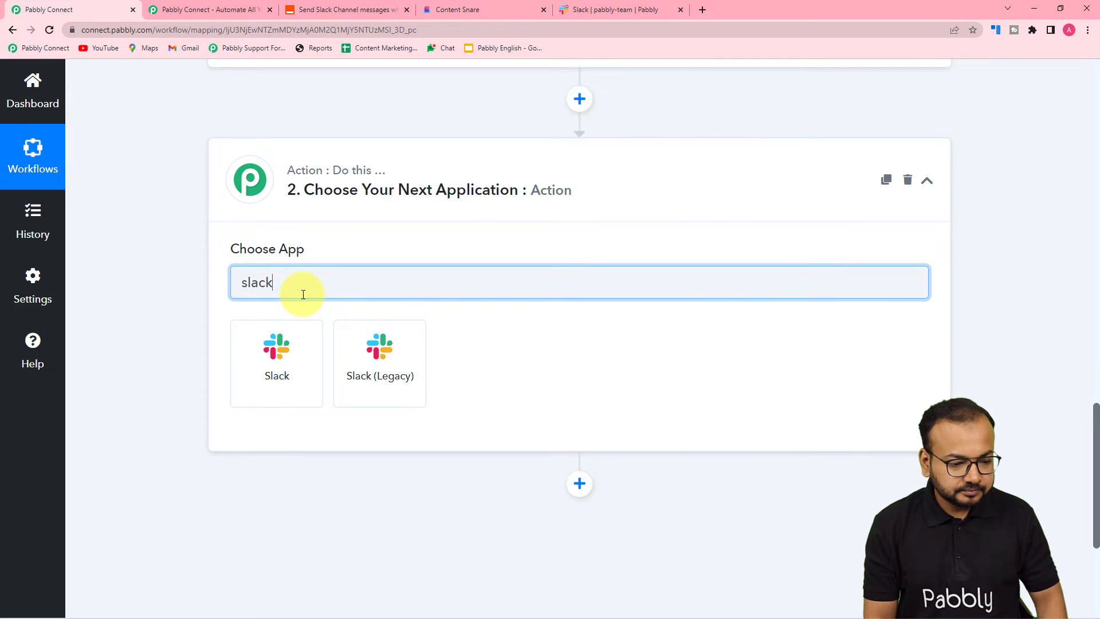
click(275, 369)
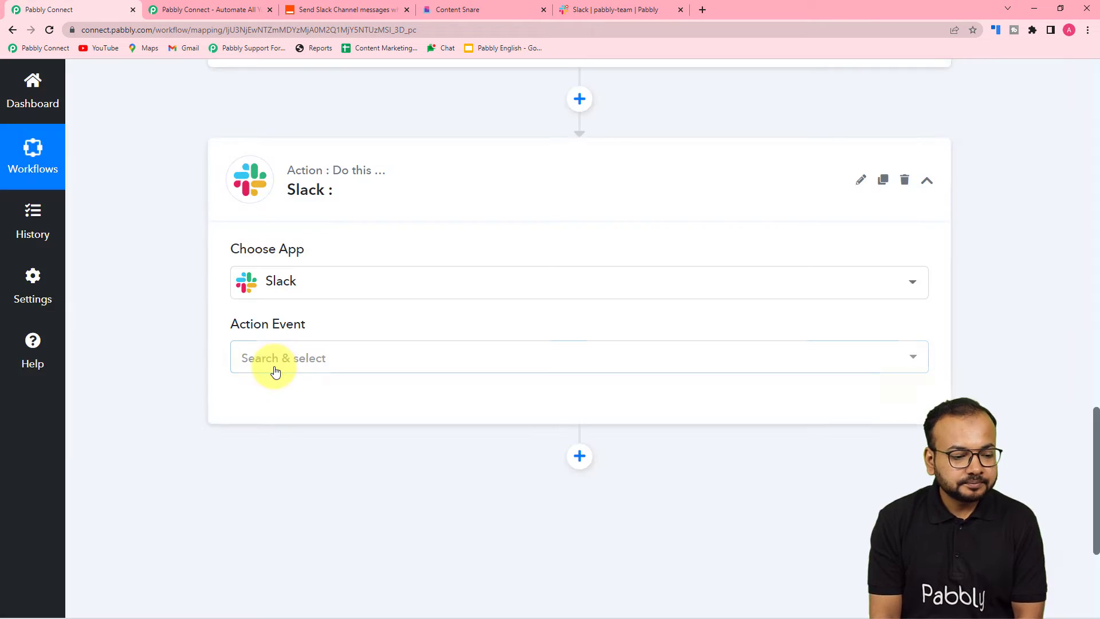
click(275, 366)
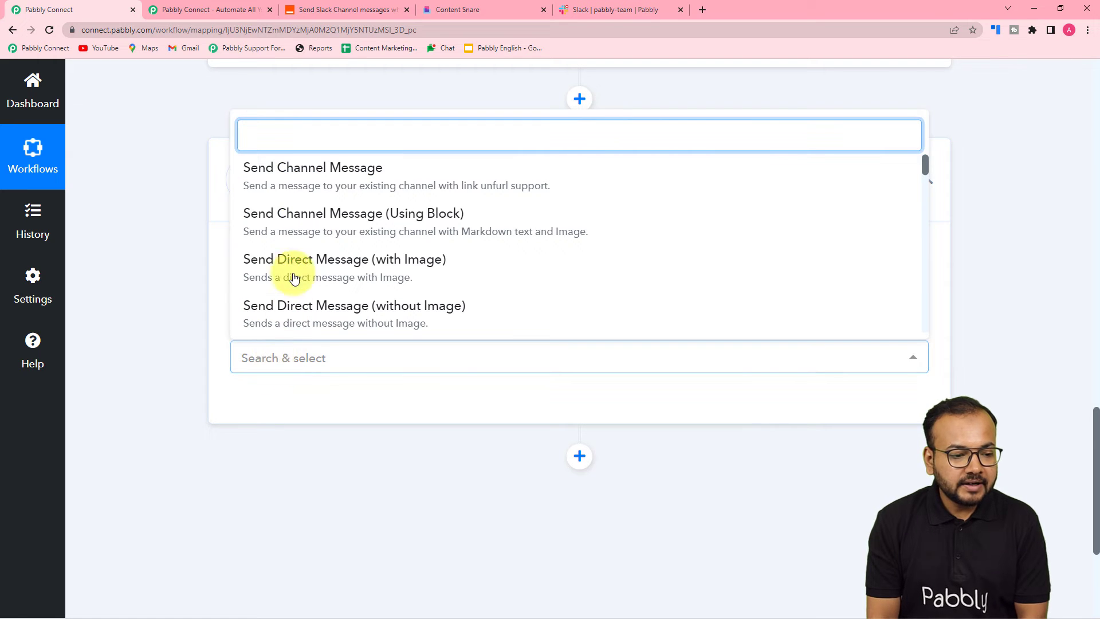
click(291, 172)
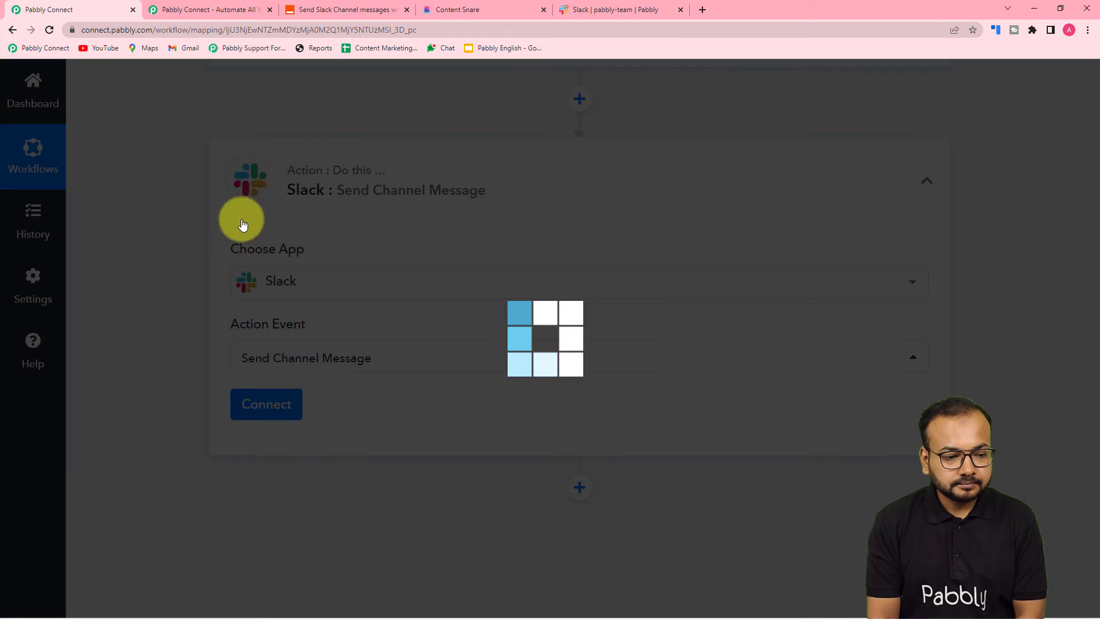
click(244, 423)
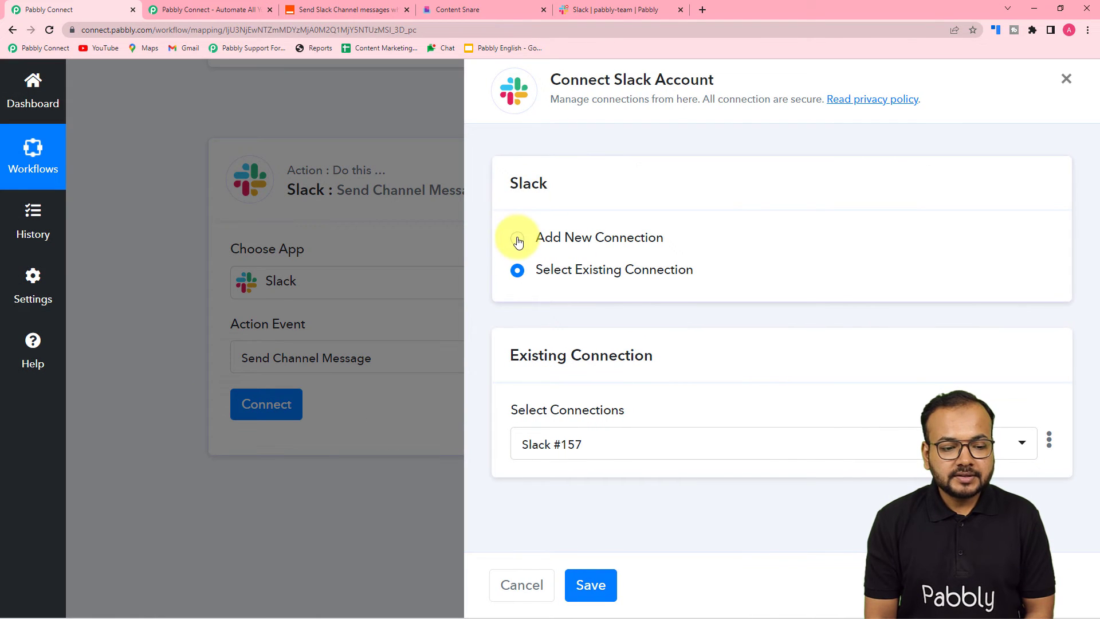
Start adding a new Slack connection and review the linked forum article on the permissions of user and bot tokens
click(519, 240)
click(552, 418)
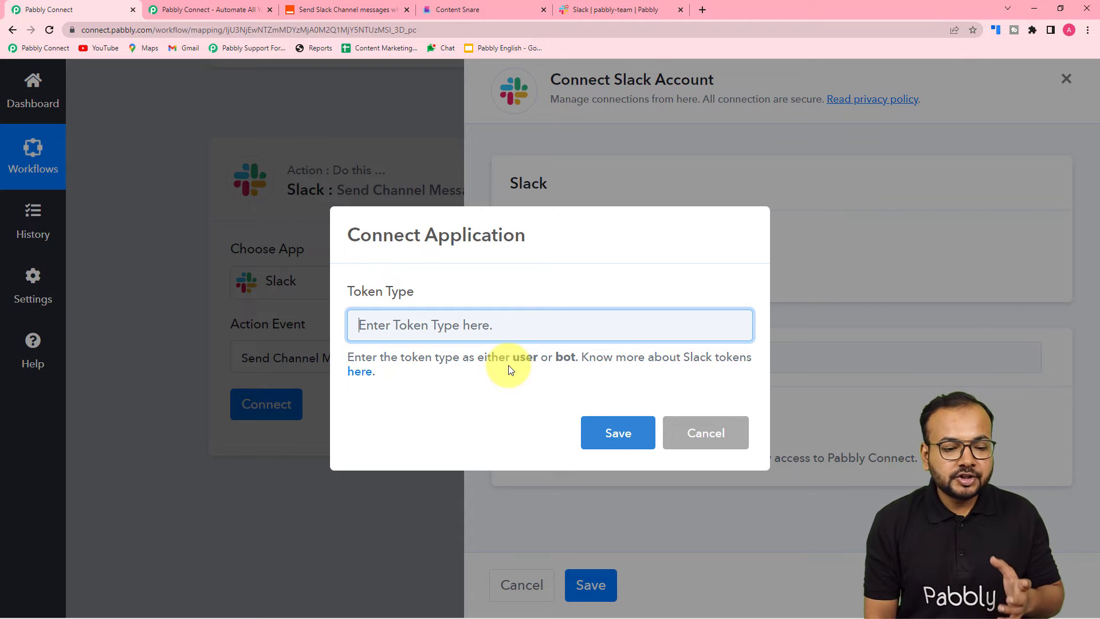
click(361, 376)
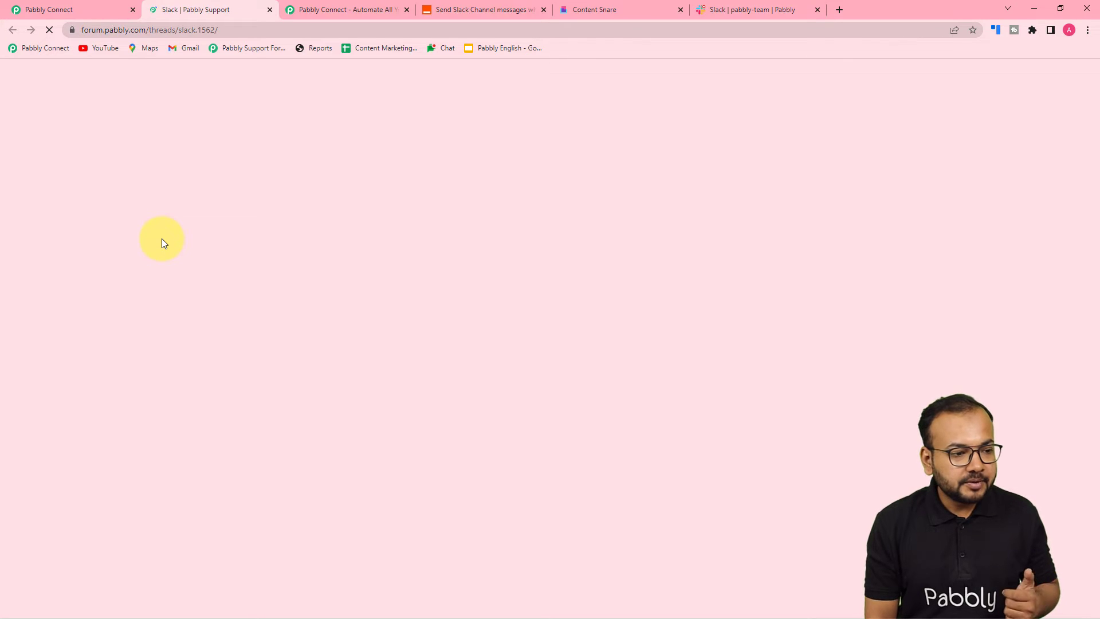
scroll(161, 239, down, 5)
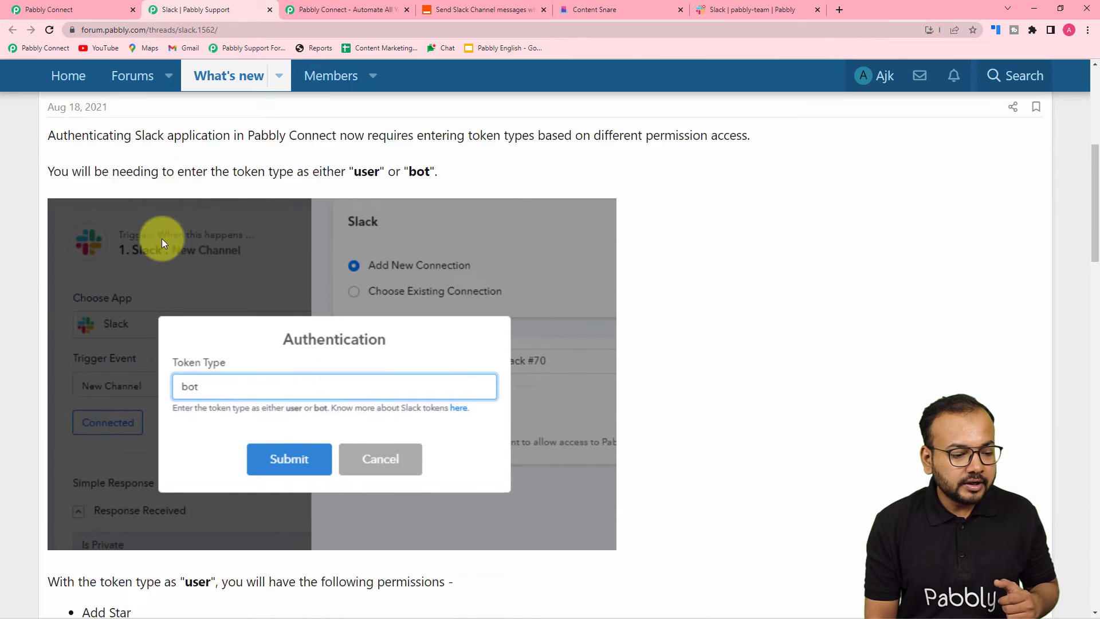
scroll(161, 238, down, 6)
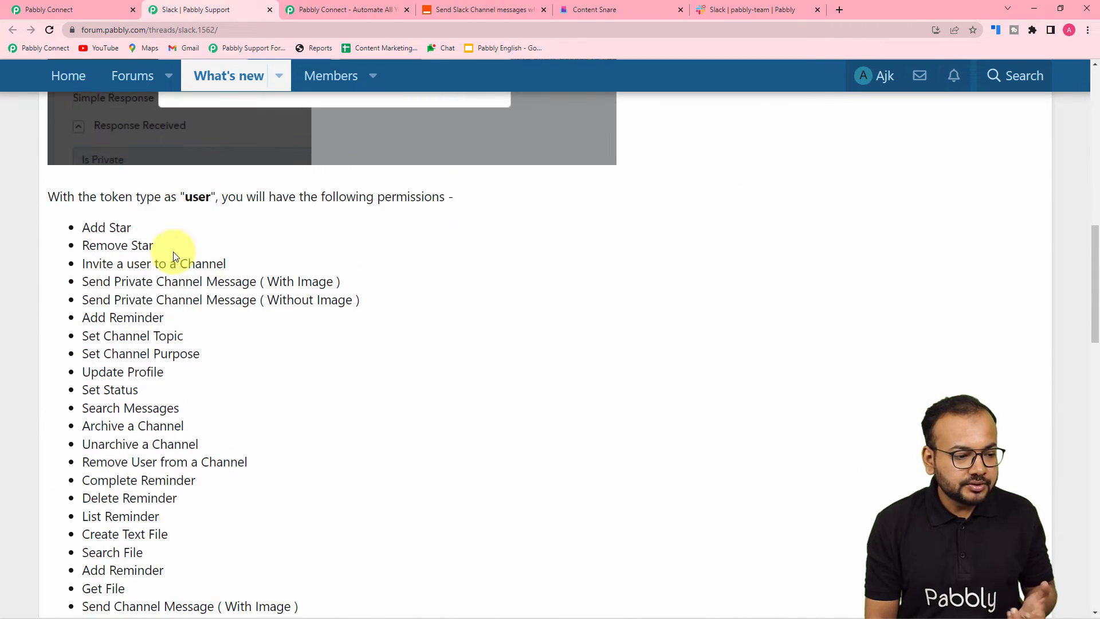
scroll(147, 270, down, 11)
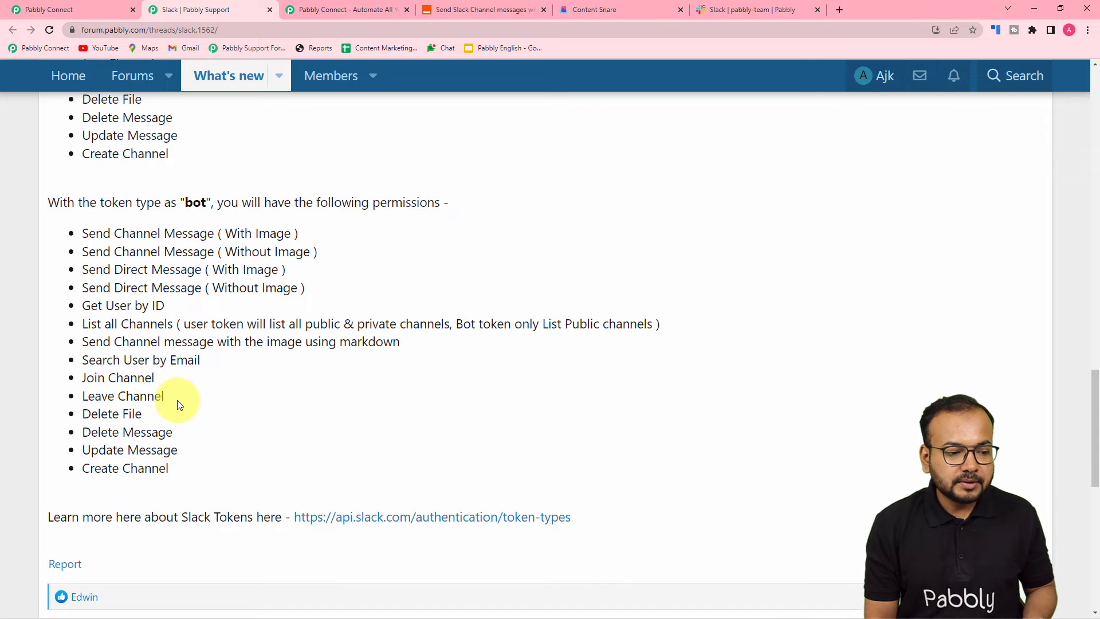
Return to Pabbly Connect, set the Slack token type to user and allow access to the Pabbly workspace
click(55, 9)
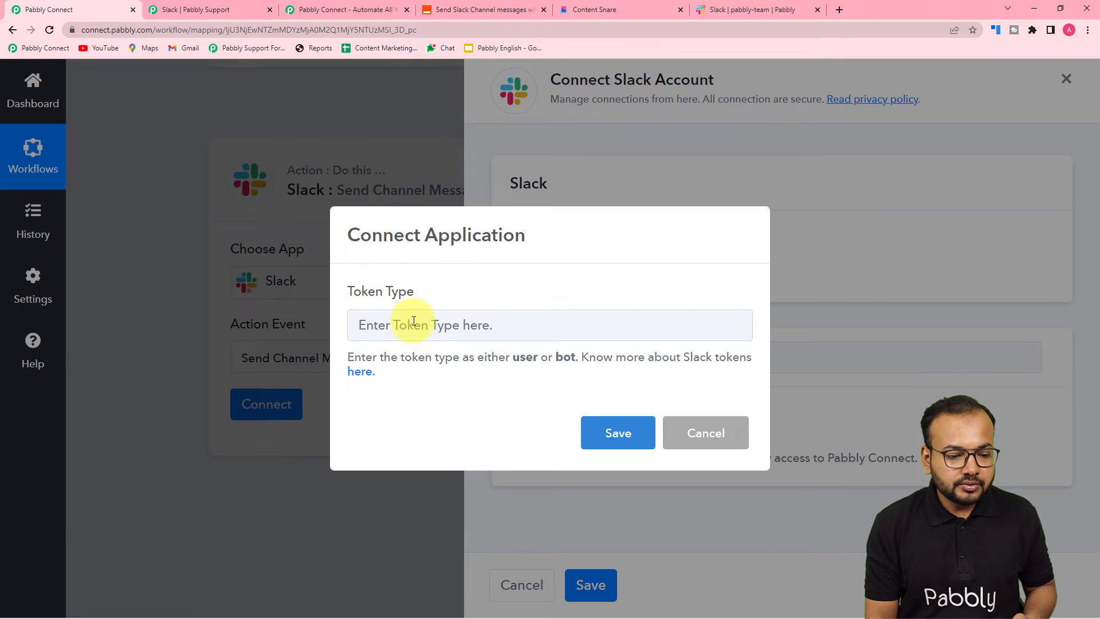
click(458, 323)
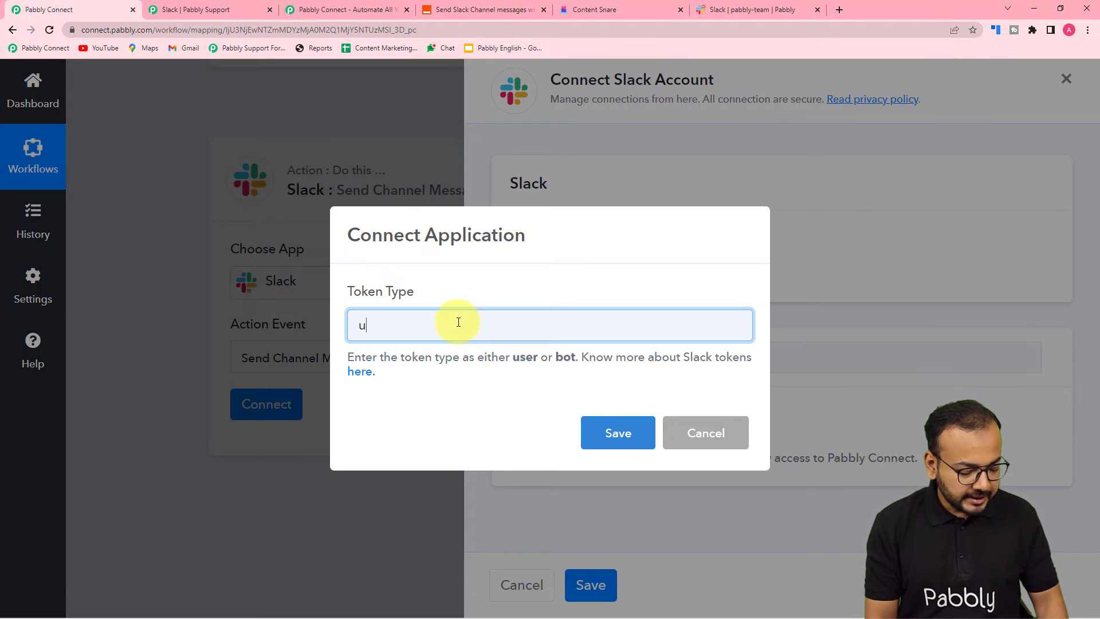
click(604, 433)
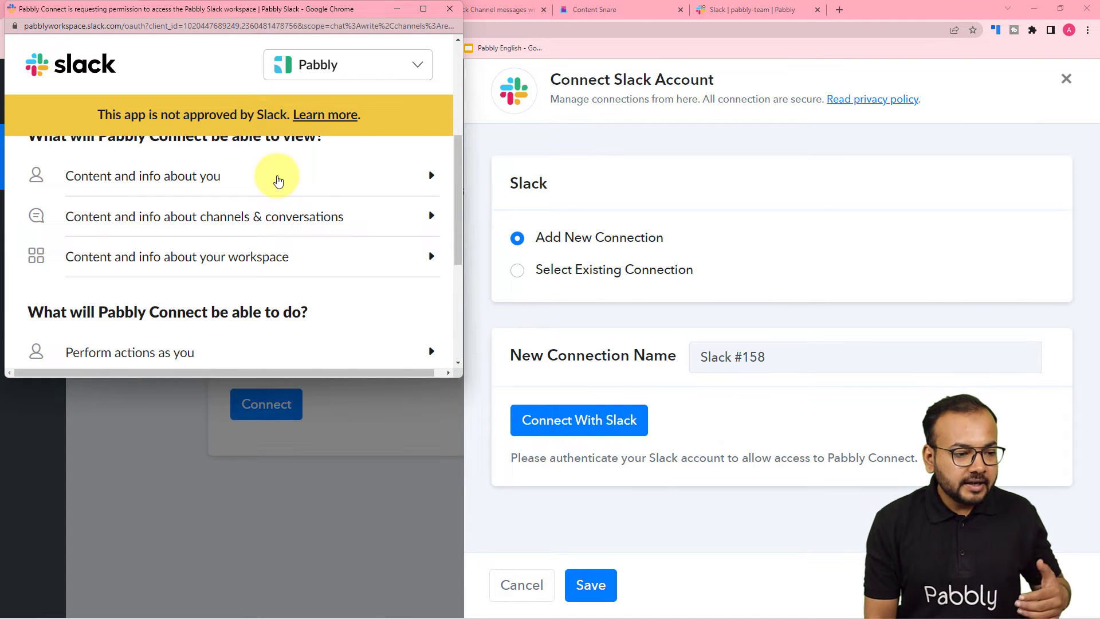
scroll(278, 181, down, 2)
scroll(278, 181, down, 2)
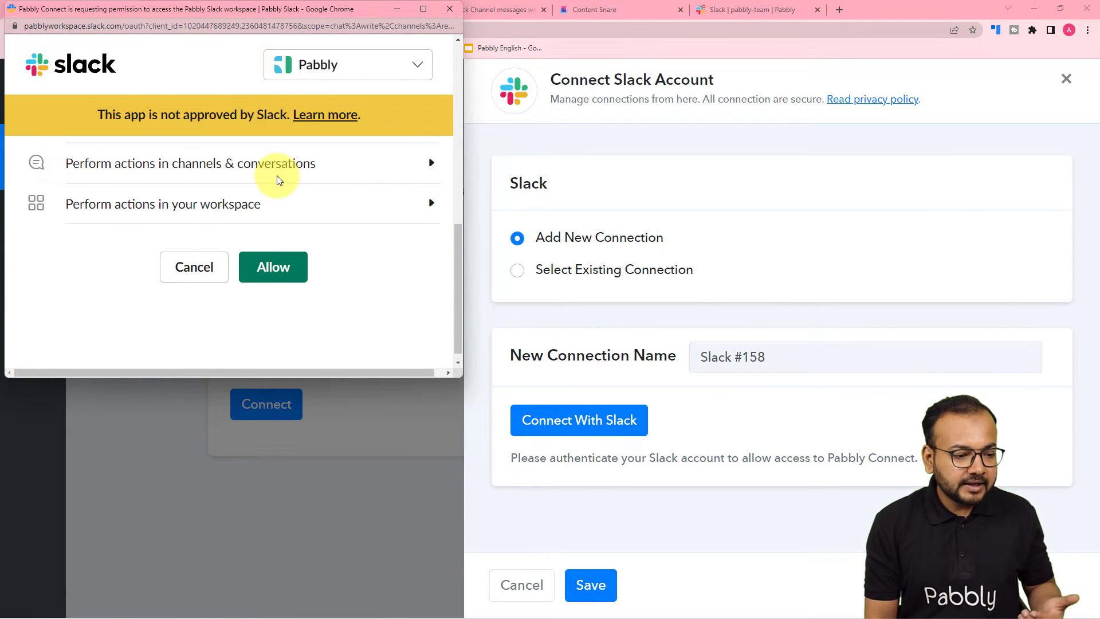
click(284, 280)
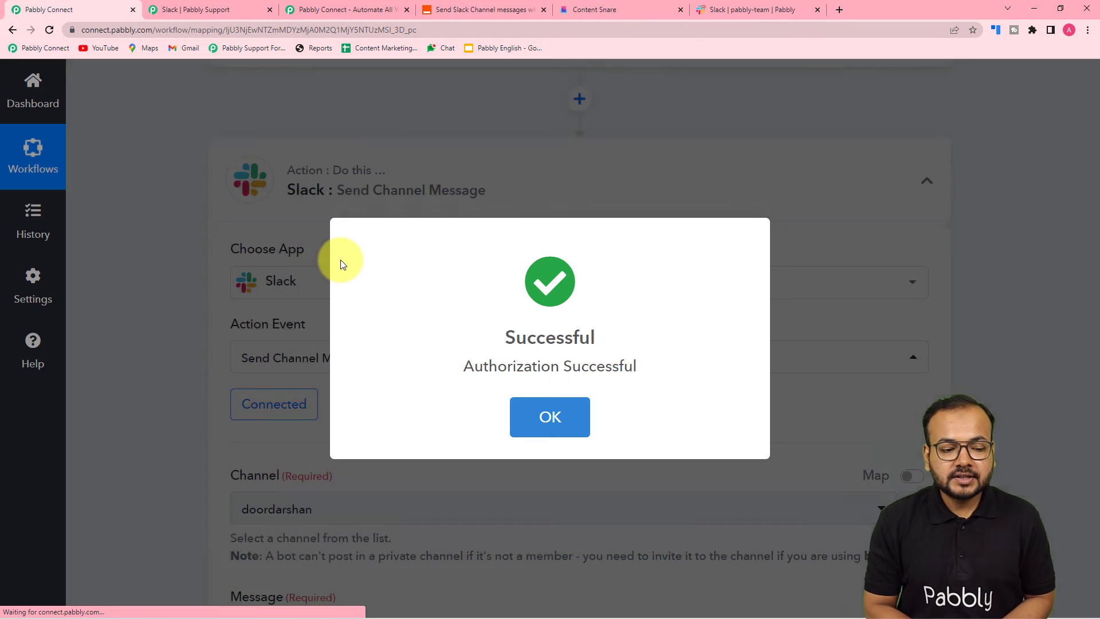
Check the target channel's name in Slack, and set the action's Channel to pabbly-team in Pabbly Connect
scroll(340, 259, down, 5)
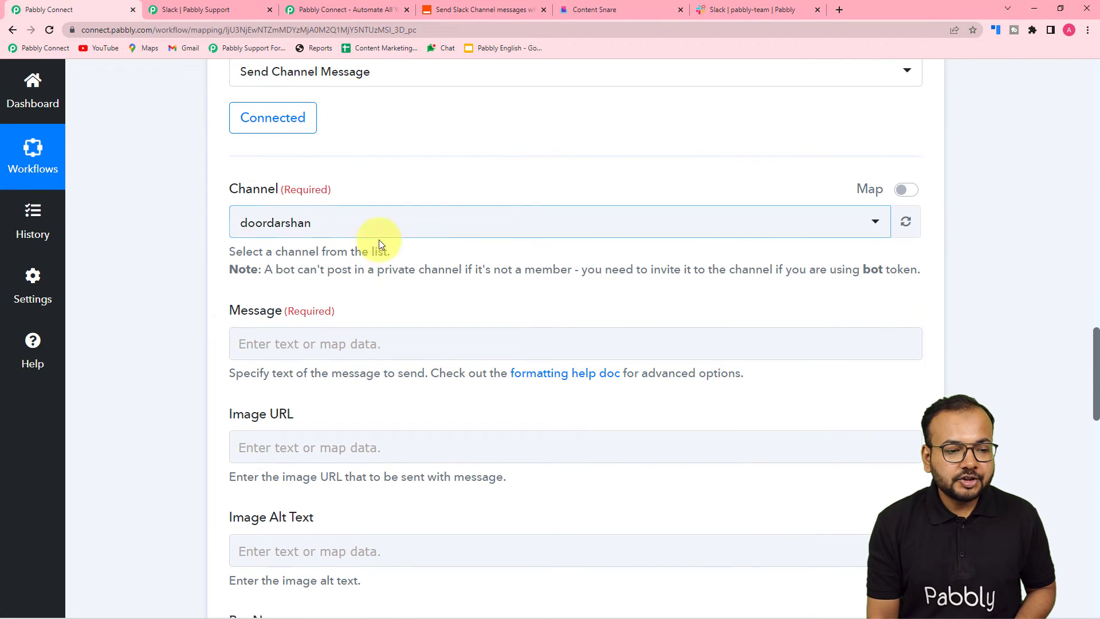
click(750, 9)
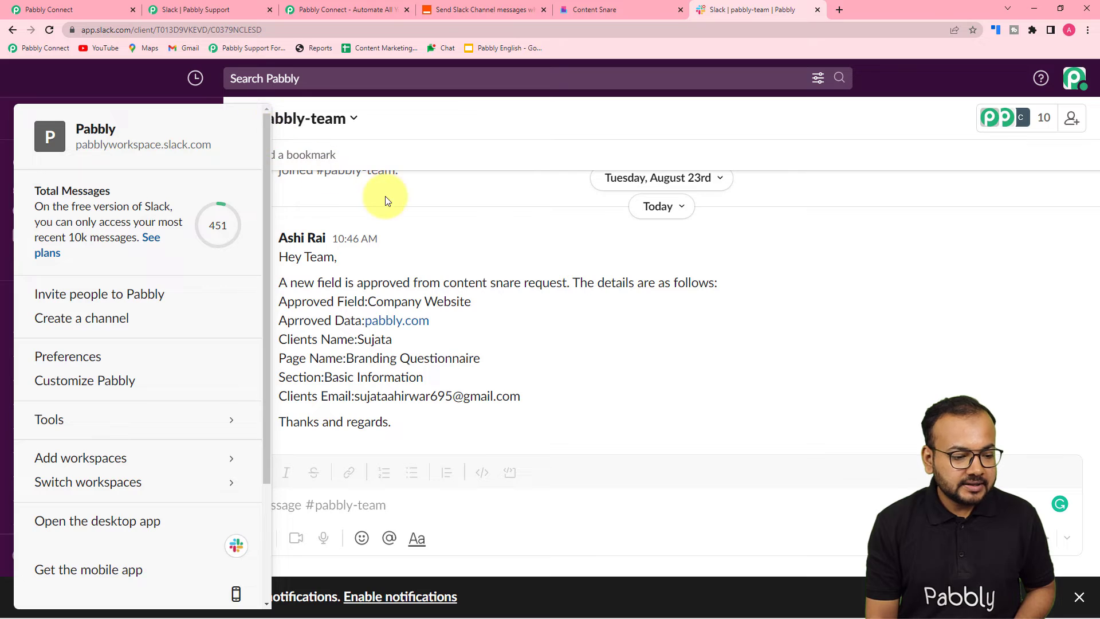
click(484, 392)
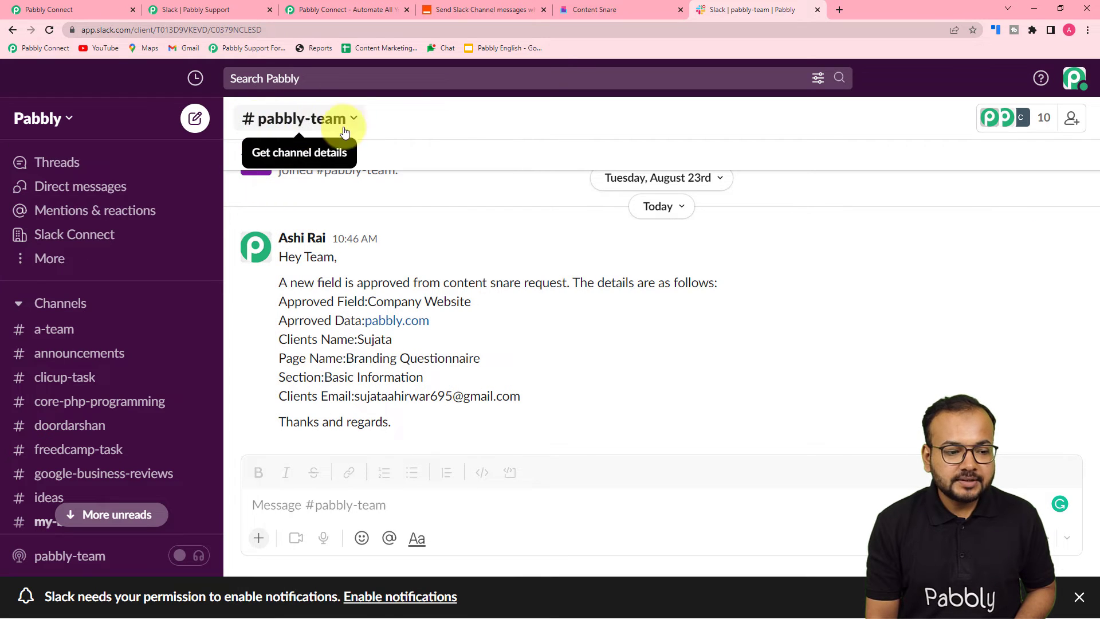
click(86, 7)
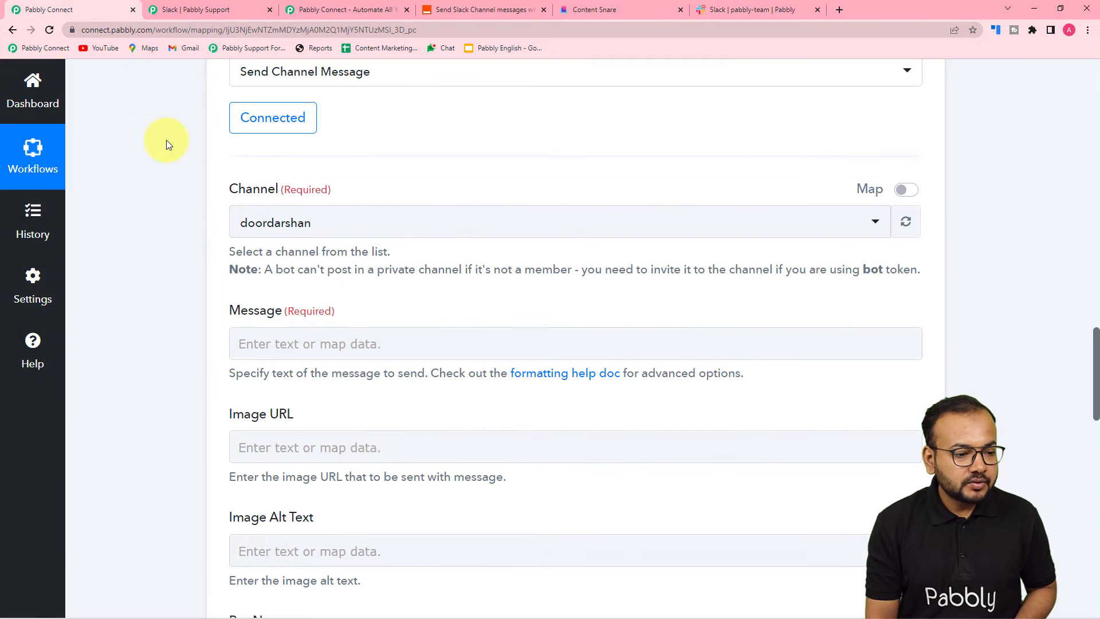
click(348, 229)
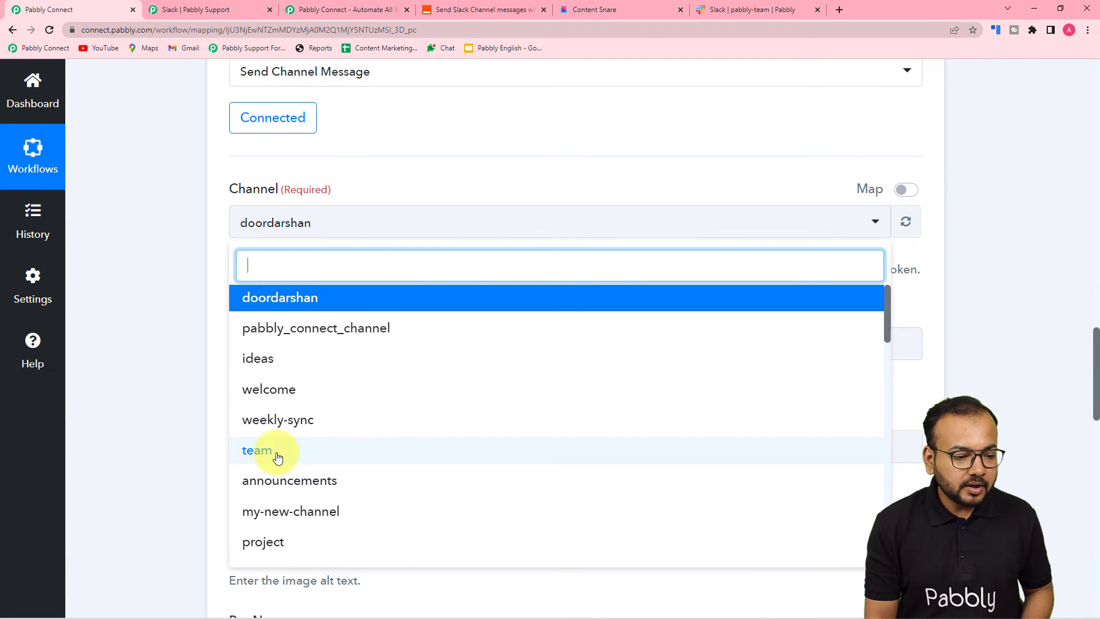
scroll(277, 457, down, 2)
text(p)
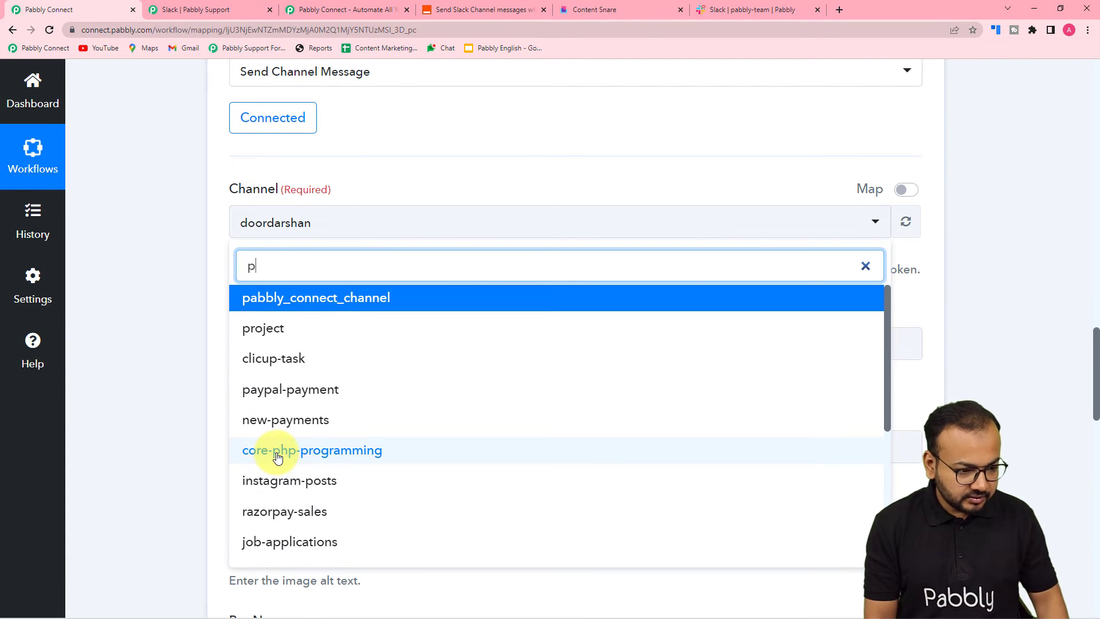
text(abb)
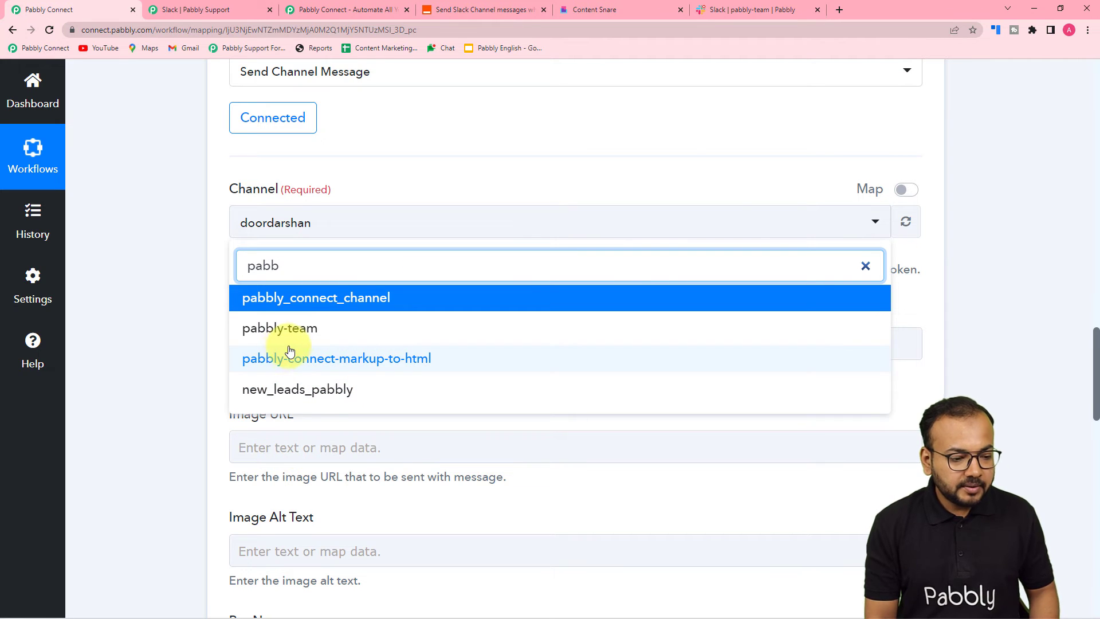
click(294, 334)
scroll(181, 352, down, 1)
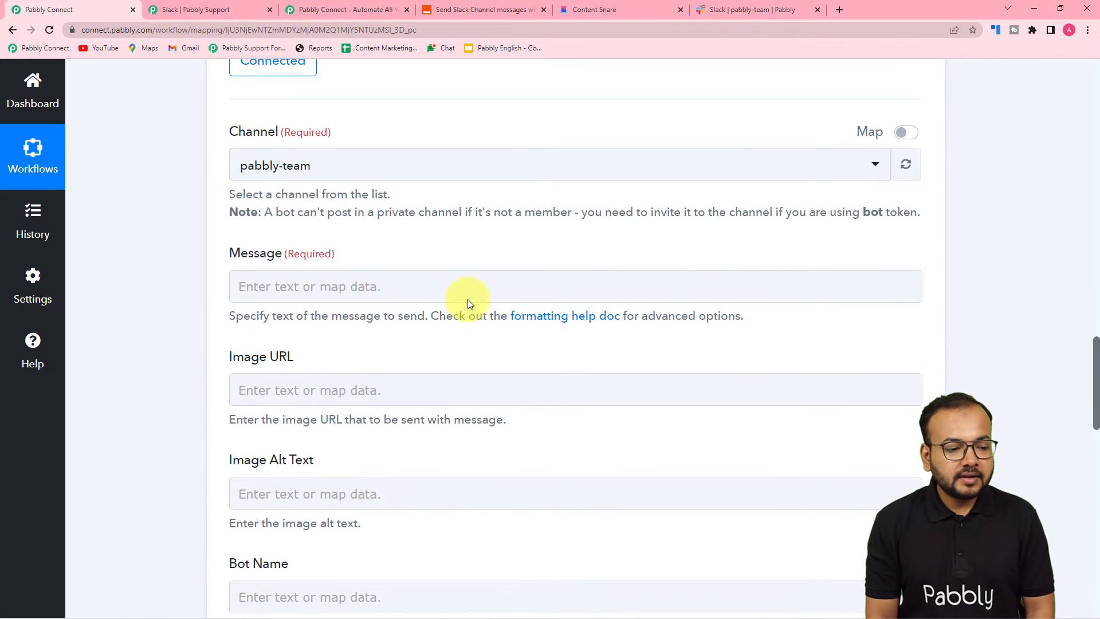
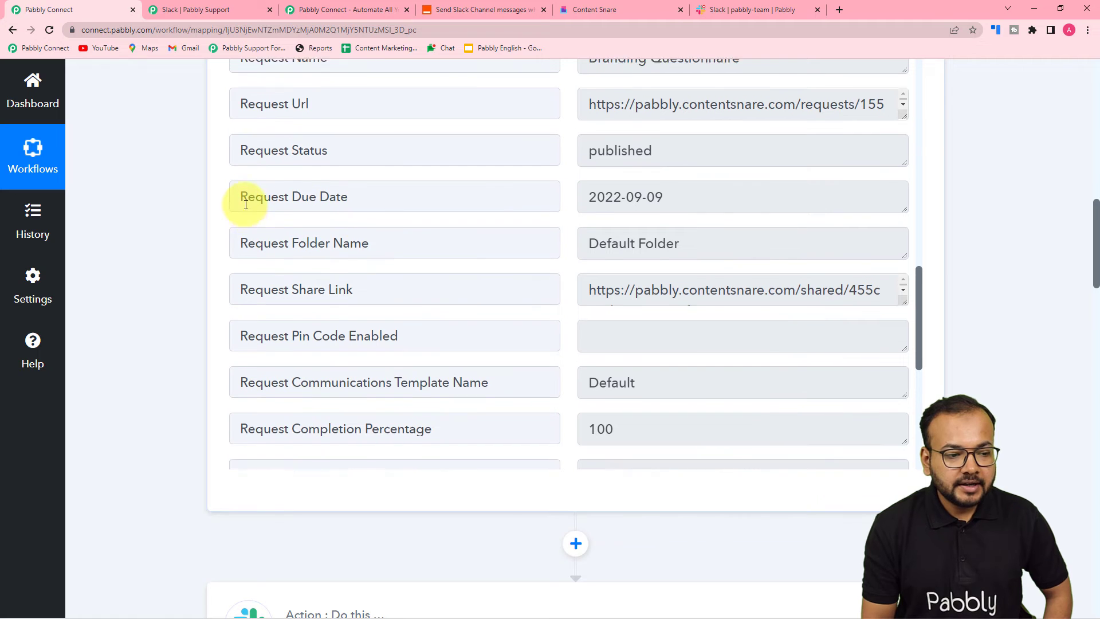
Map the Name value from the Content Snare response after "Approved Field:" in the Slack message
scroll(162, 204, up, 5)
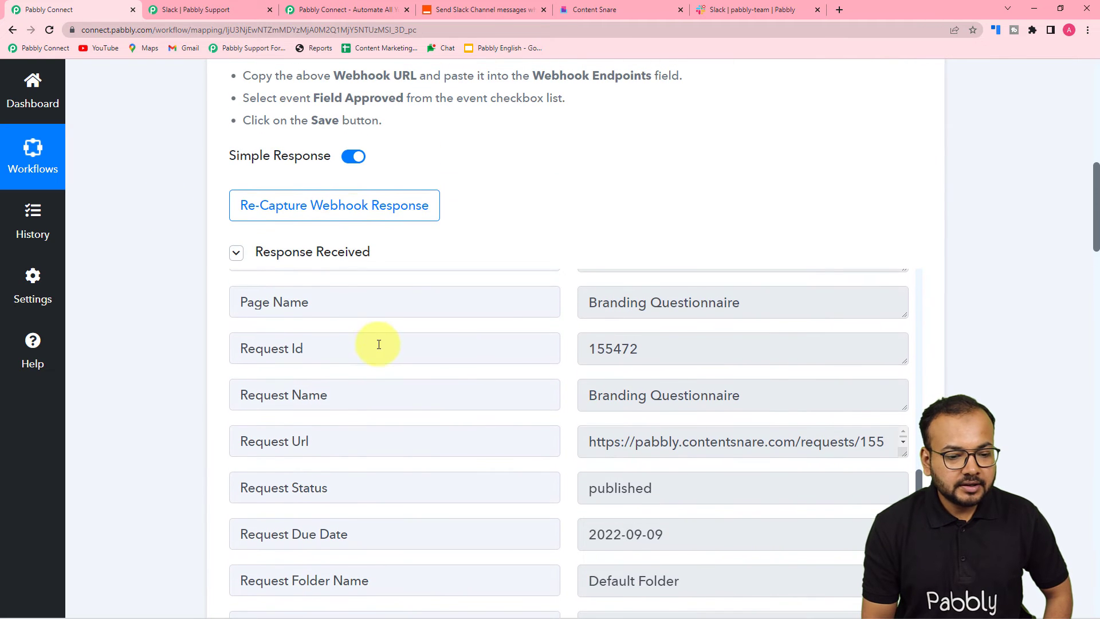
scroll(376, 343, up, 10)
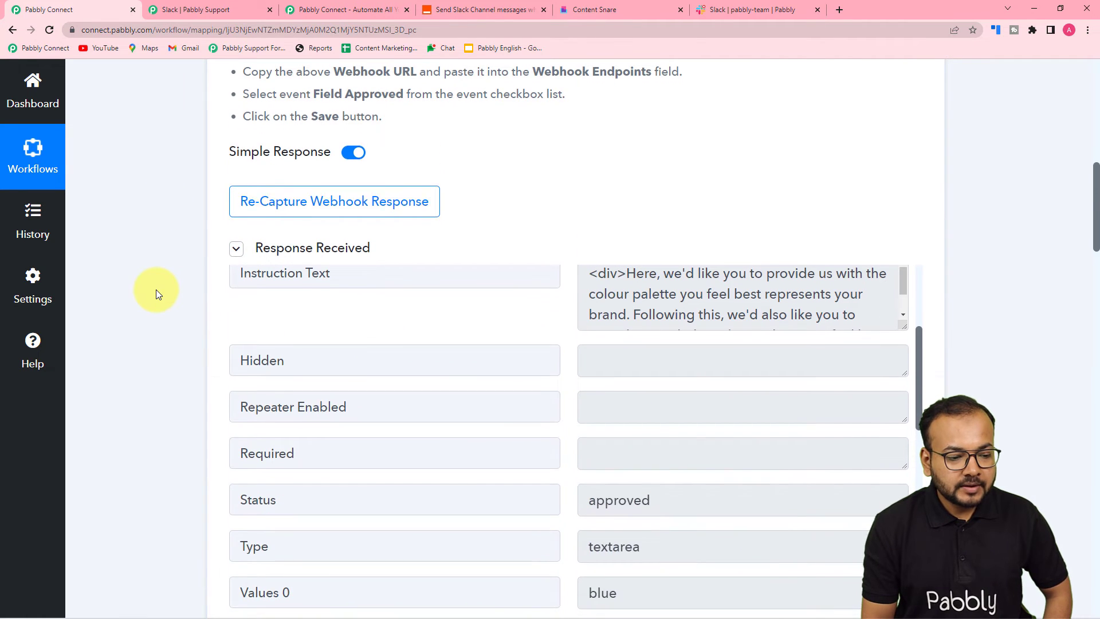
scroll(156, 290, down, 15)
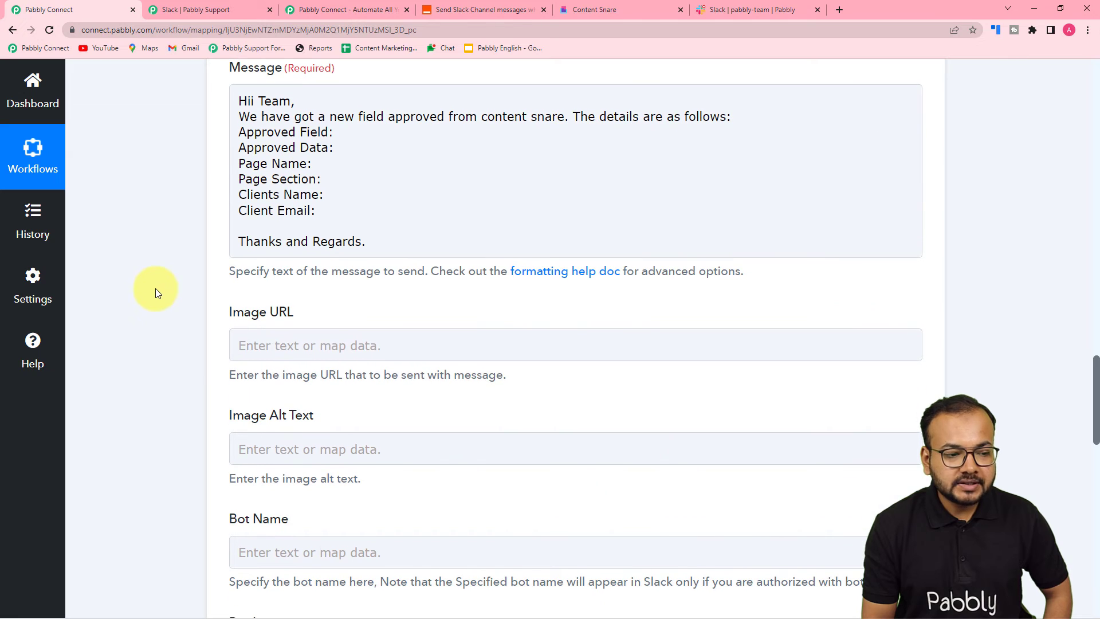
click(327, 127)
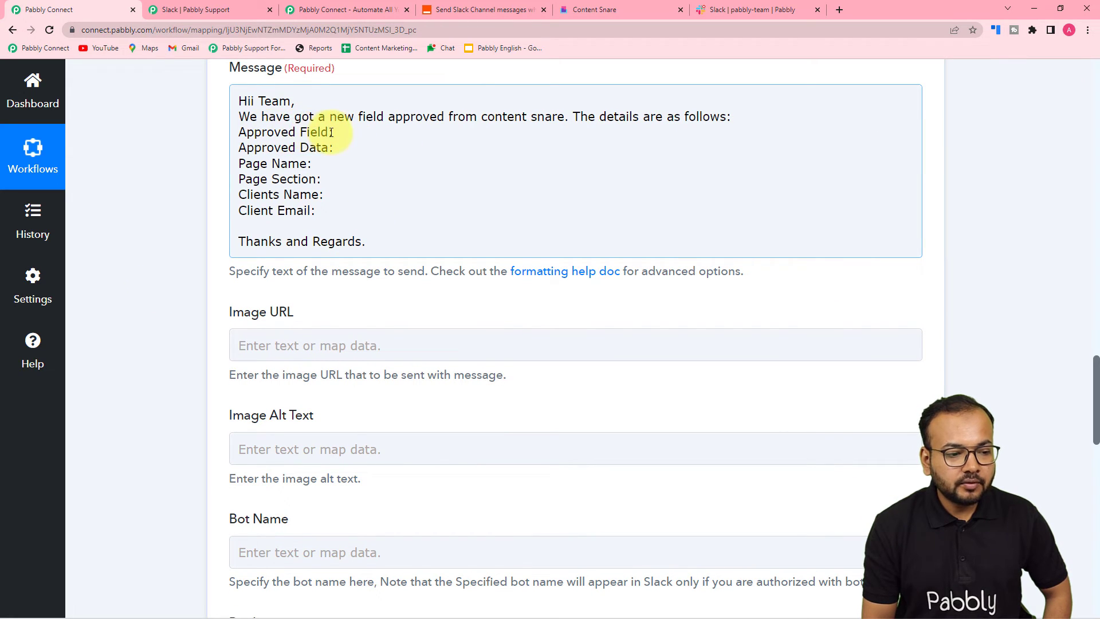
click(333, 133)
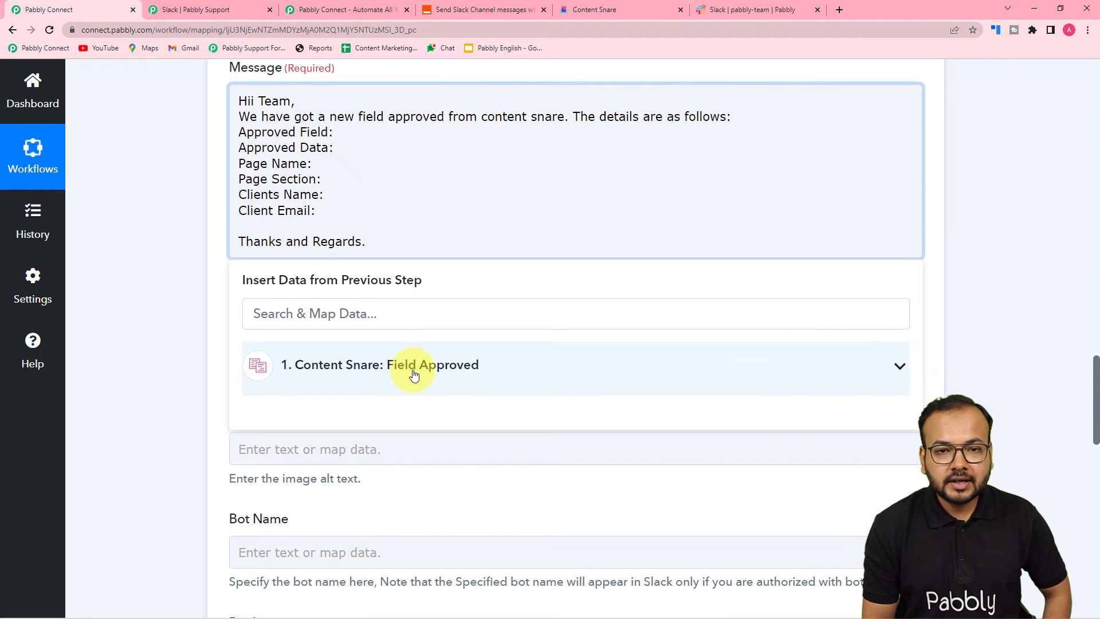
click(373, 369)
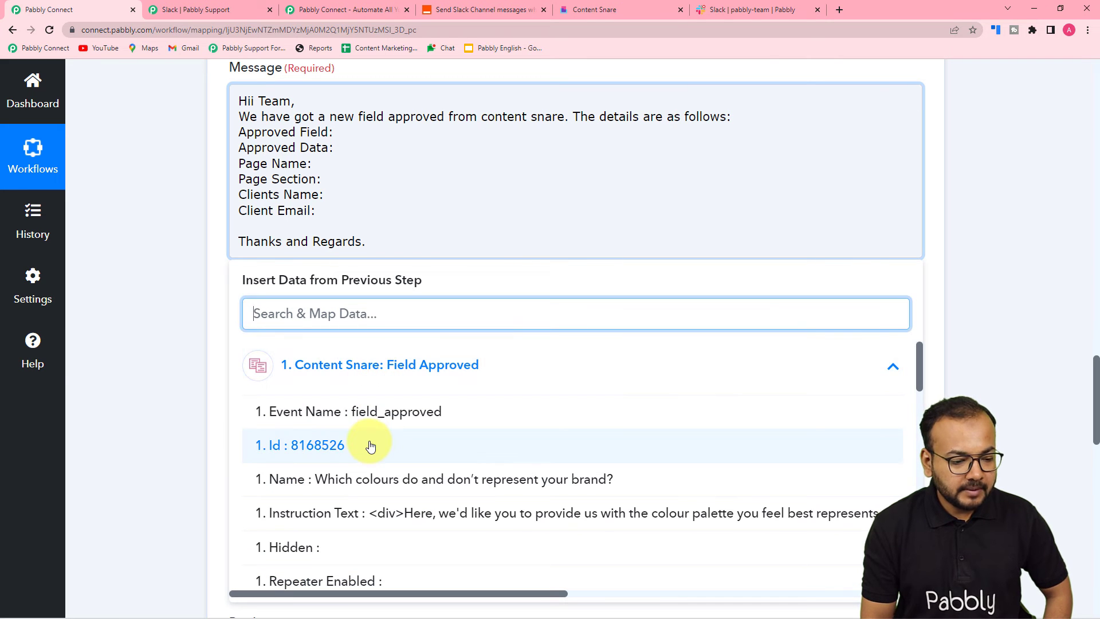
scroll(370, 446, down, 4)
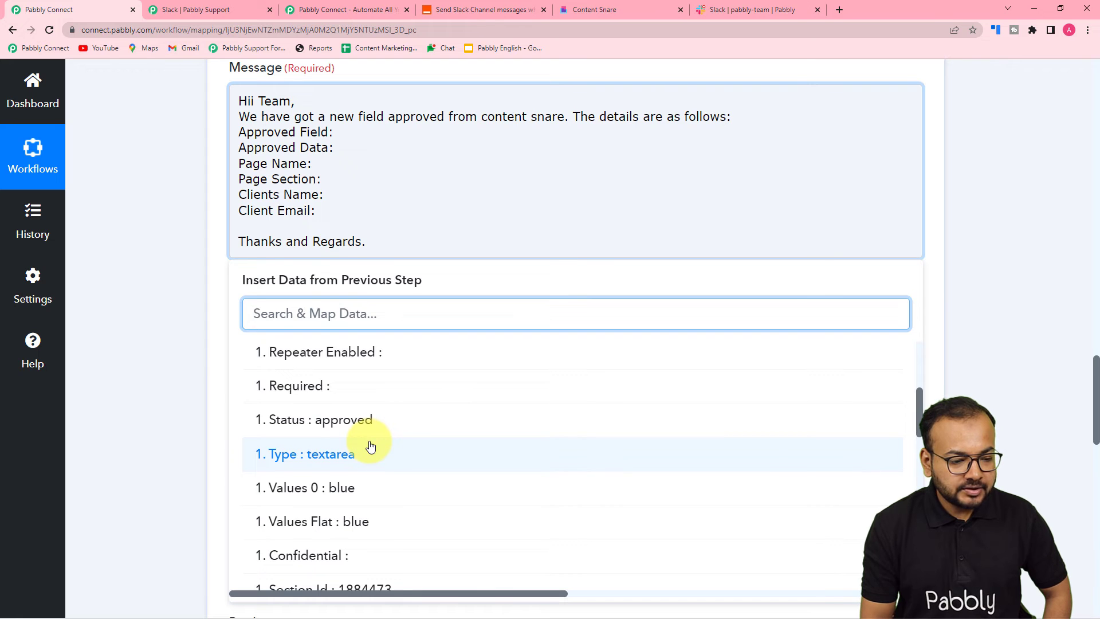
scroll(370, 446, up, 5)
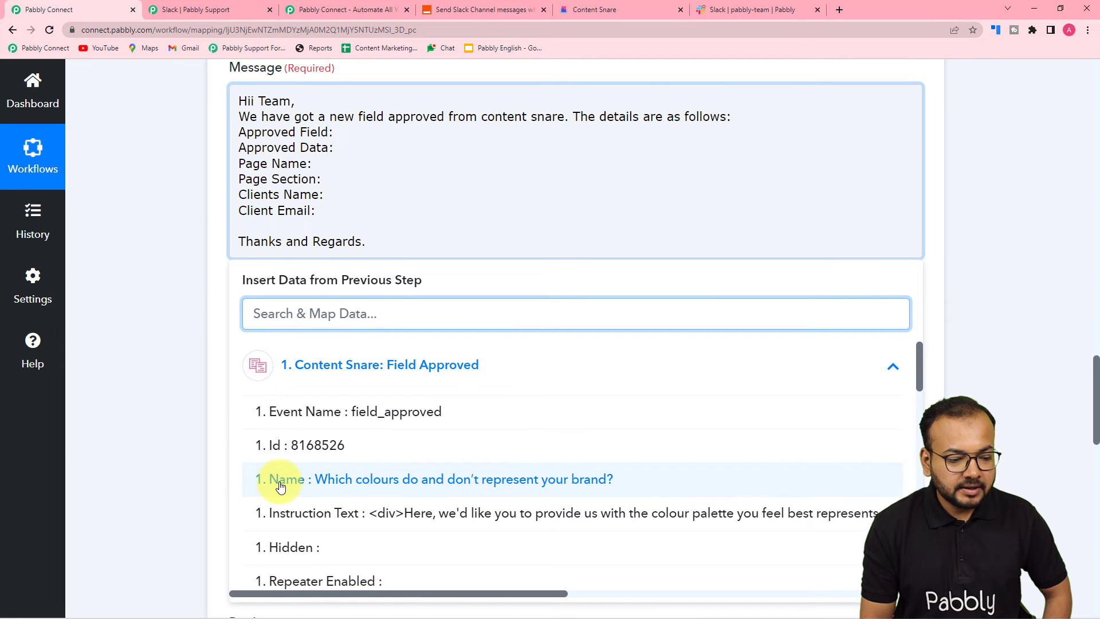
click(362, 485)
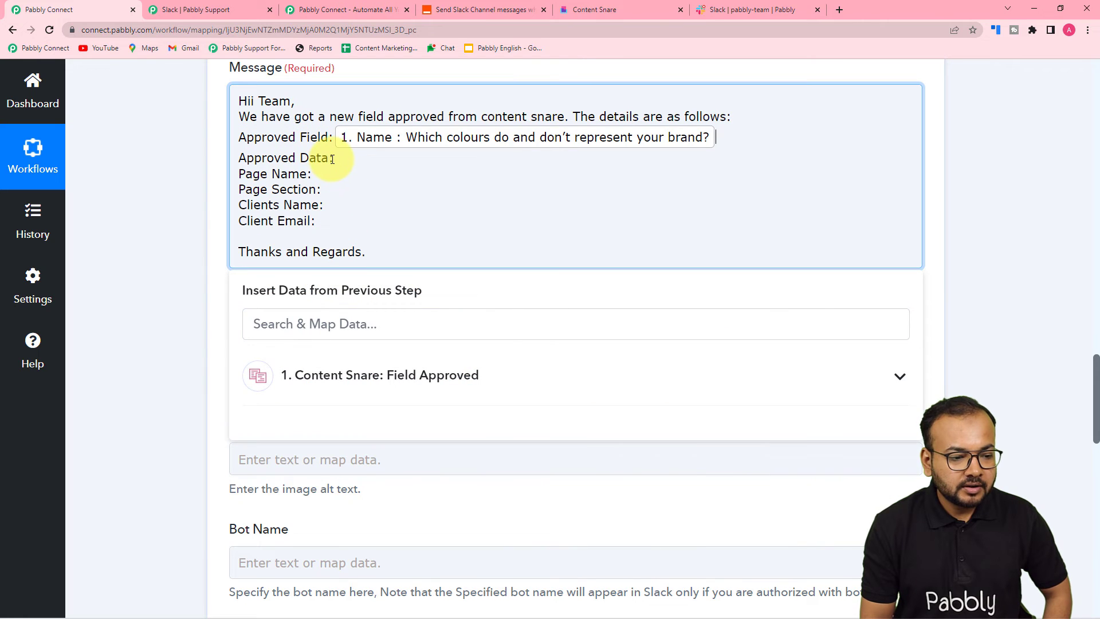
Map the Values 0 response item after "Approved Data:" in the message
click(331, 373)
scroll(337, 508, down, 6)
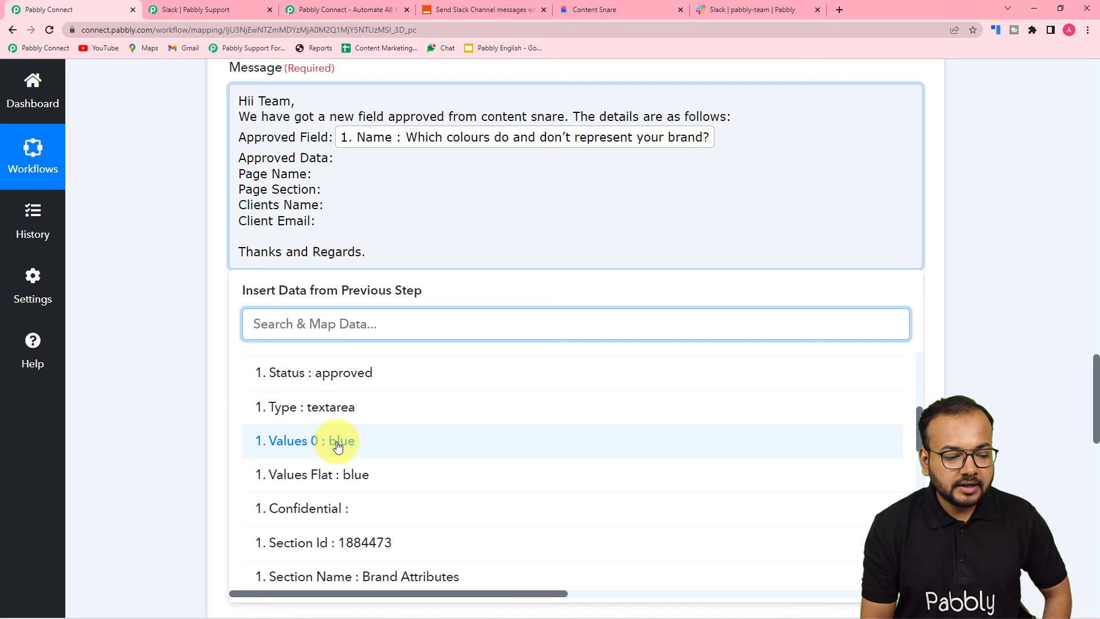
click(349, 446)
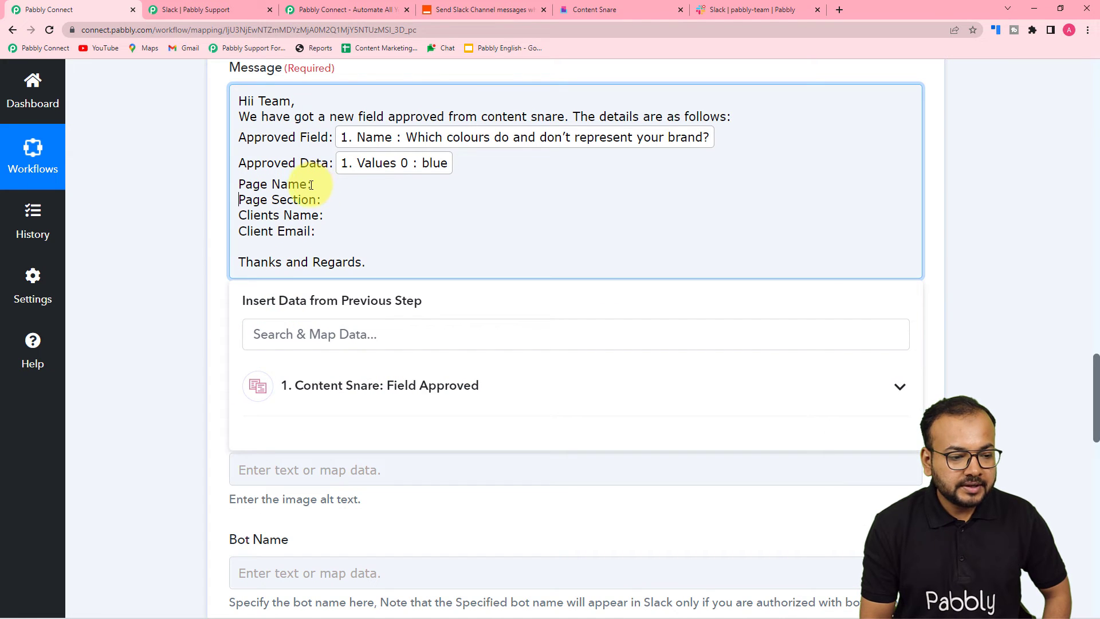
Insert the Page Name value from the Content Snare response after "Page Name:" in the message
click(304, 385)
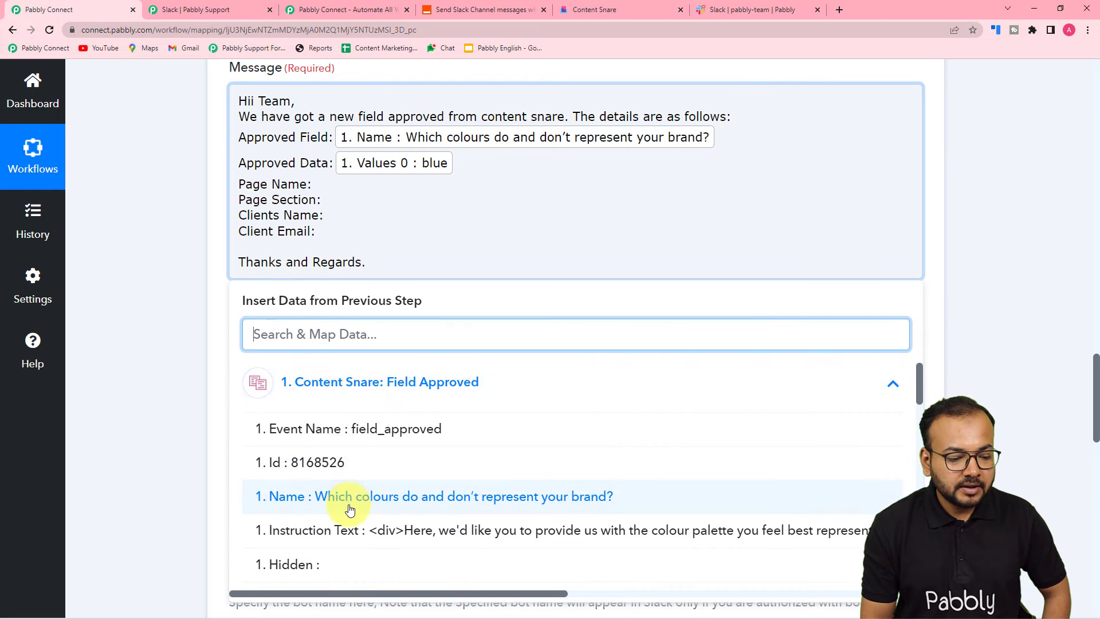
scroll(349, 508, down, 6)
scroll(348, 508, down, 5)
scroll(351, 507, up, 1)
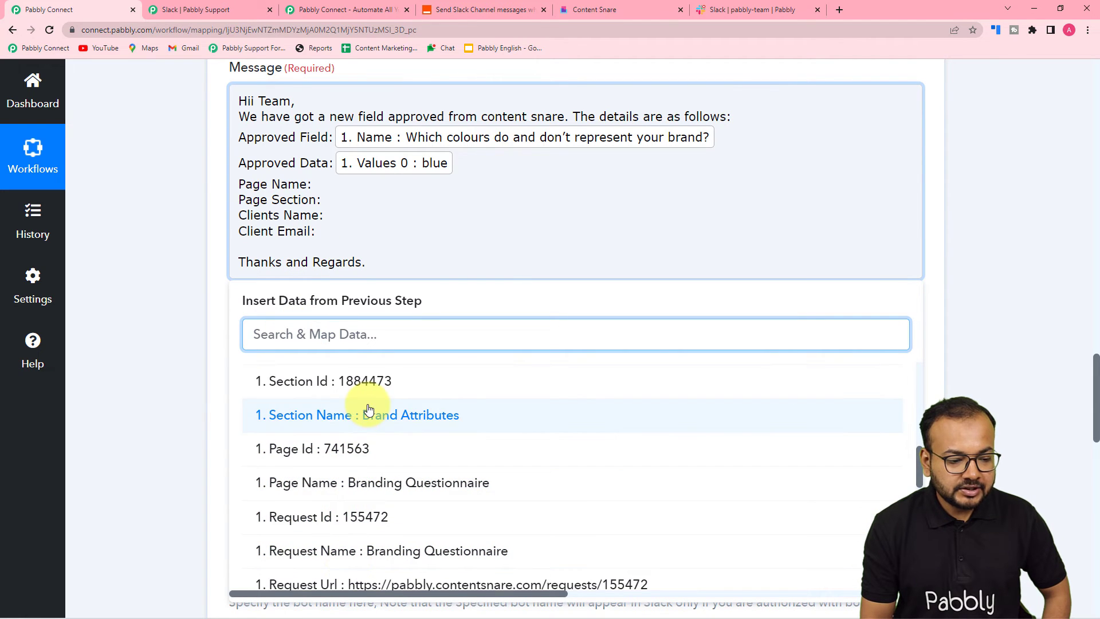
click(357, 485)
Map the Section Name value from the Content Snare response after "Page Section:" in the message
click(321, 212)
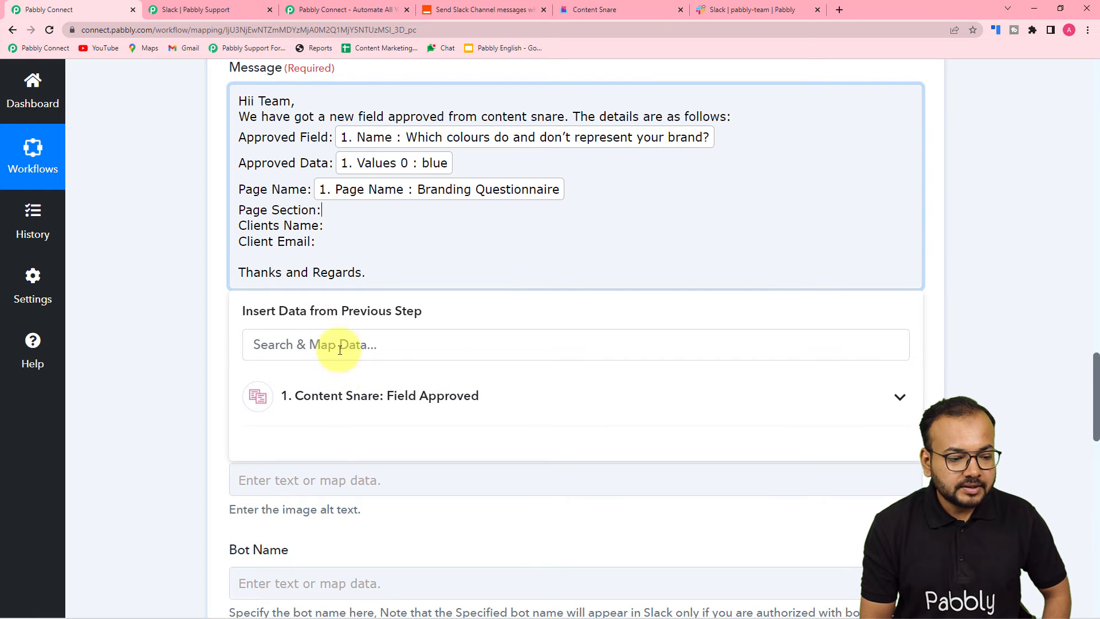
click(331, 395)
scroll(380, 527, down, 5)
scroll(383, 522, down, 4)
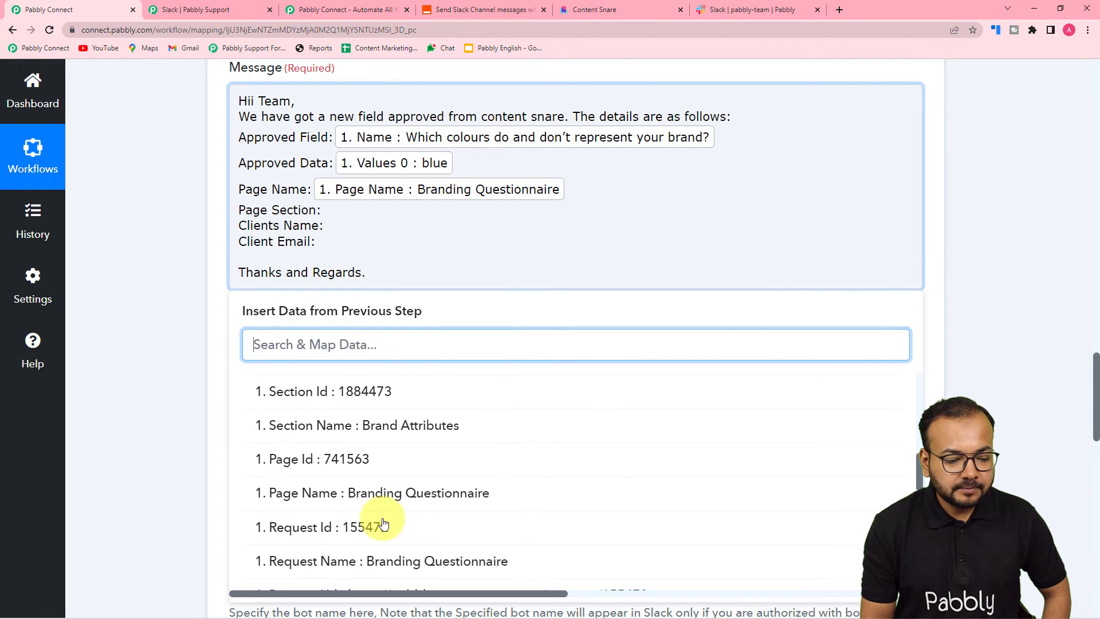
scroll(385, 521, up, 3)
click(381, 483)
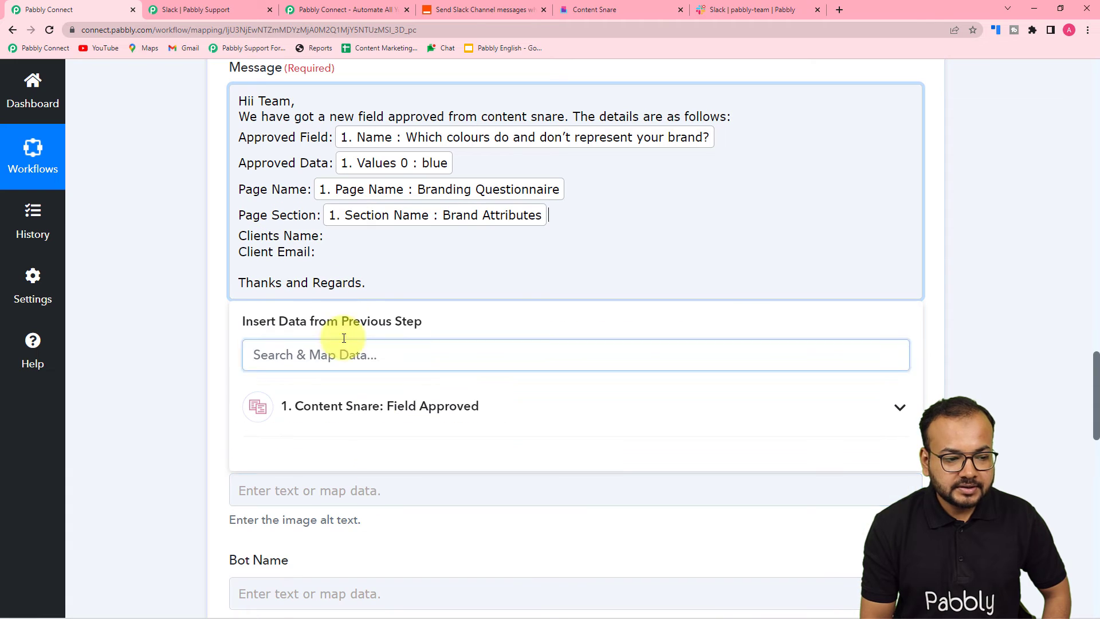
Map the Request Client Full Name value from the Content Snare response after "Clients Name:" in the Slack message
click(332, 405)
scroll(388, 479, down, 8)
scroll(389, 481, down, 10)
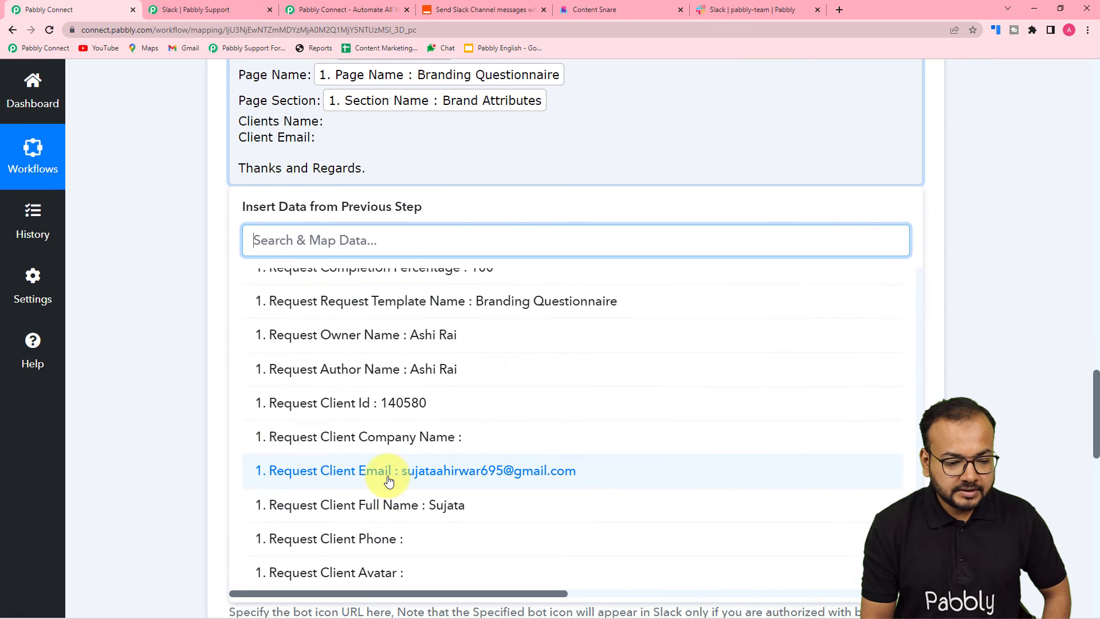
click(398, 507)
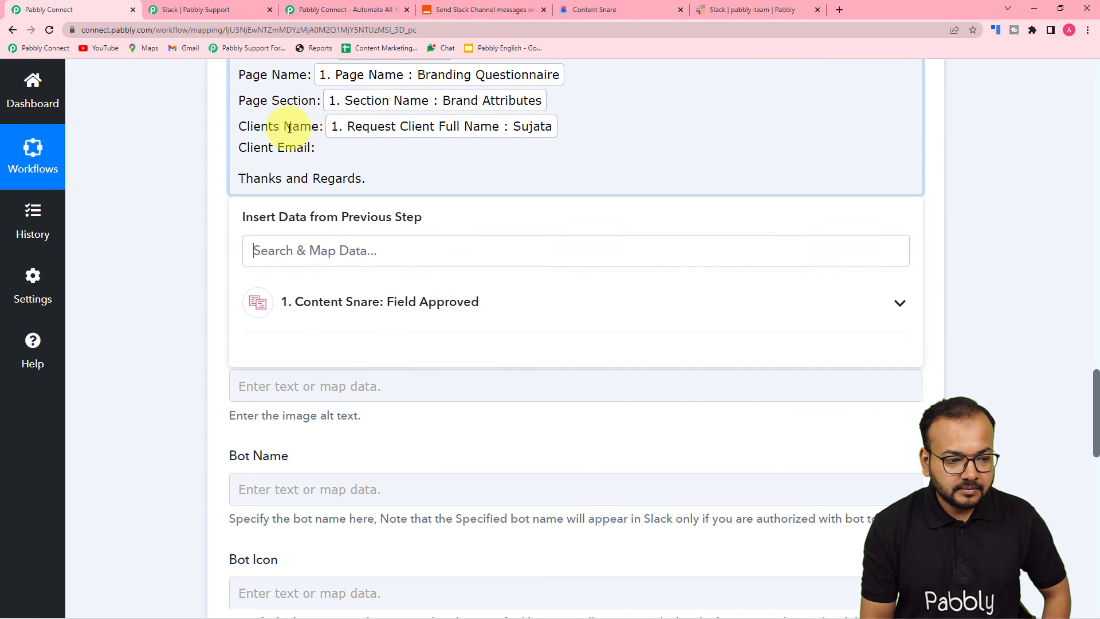
Map the Request Client Email value from the Content Snare response after "Client Email:" in the message
click(320, 152)
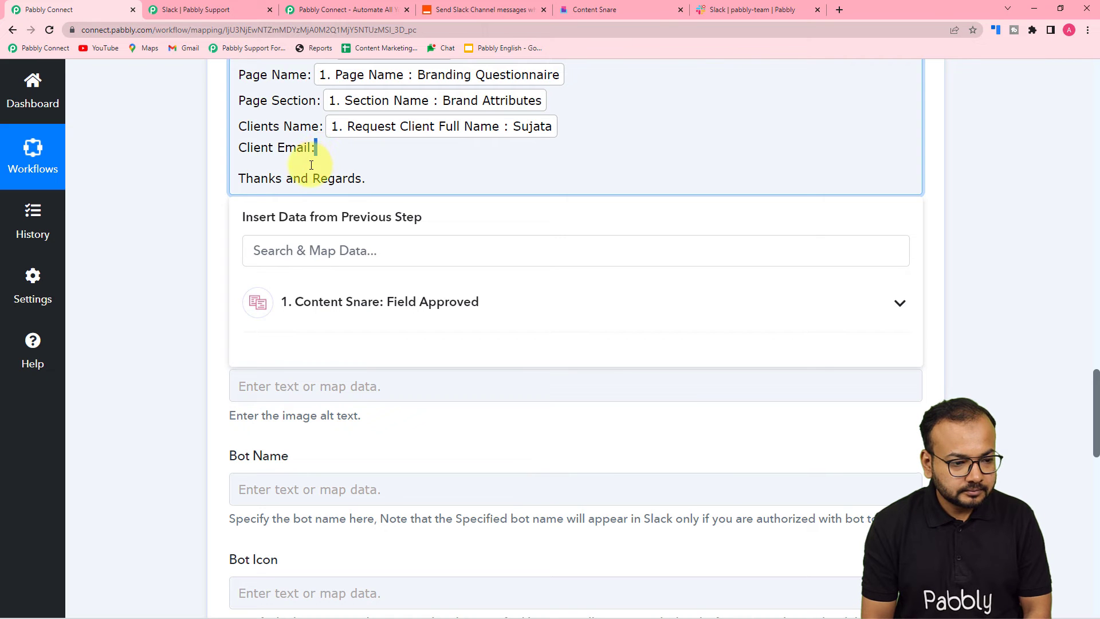
click(314, 260)
scroll(346, 393, down, 10)
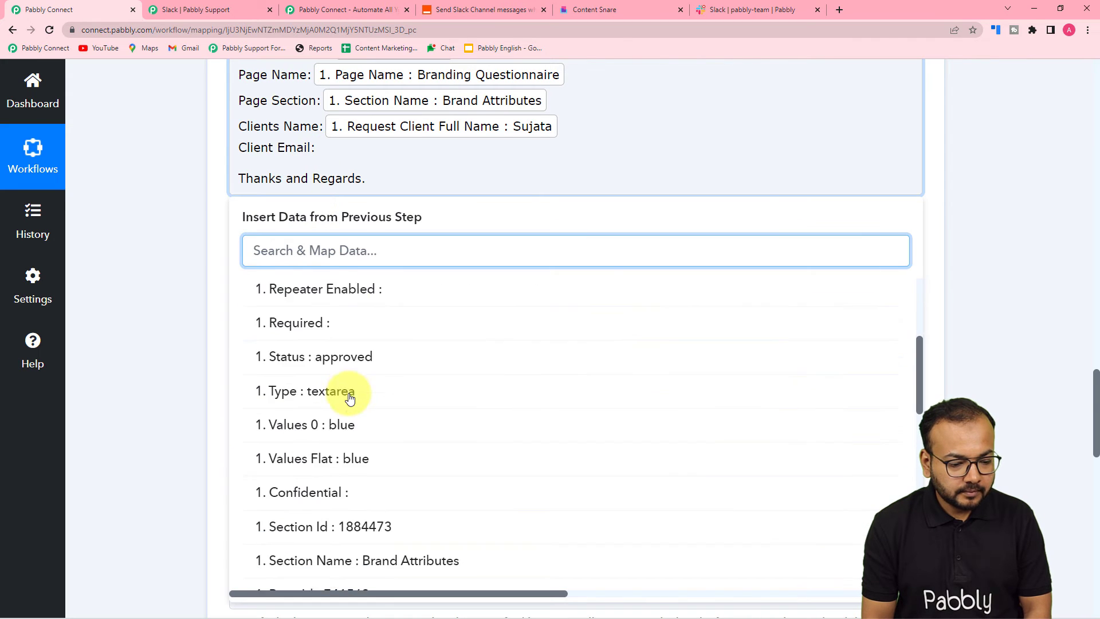
scroll(352, 407, down, 6)
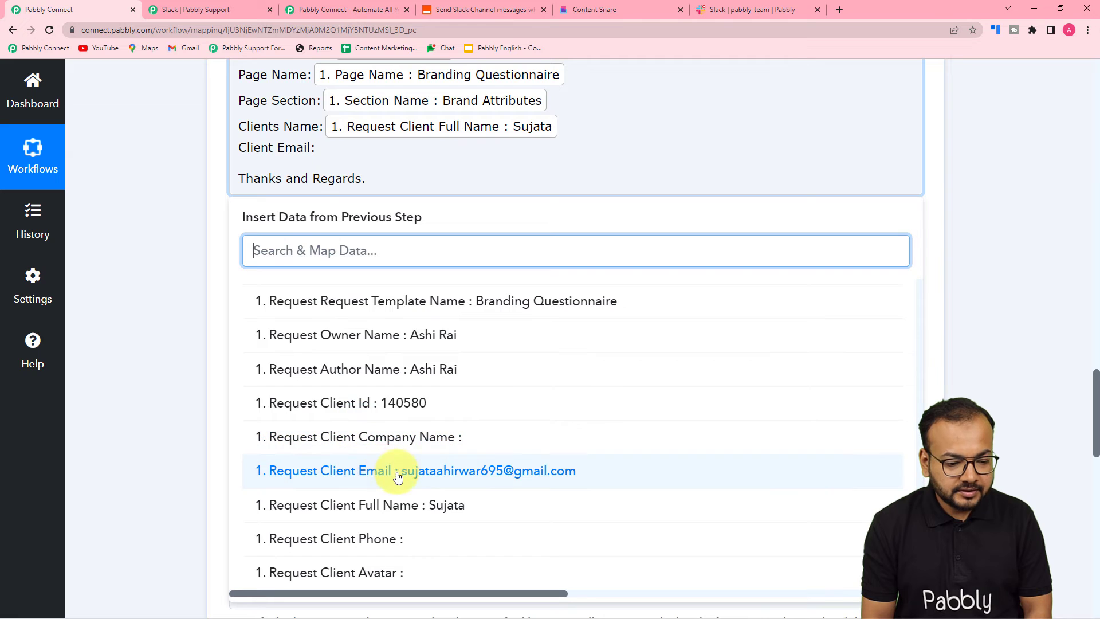
click(397, 468)
click(150, 303)
scroll(150, 302, up, 4)
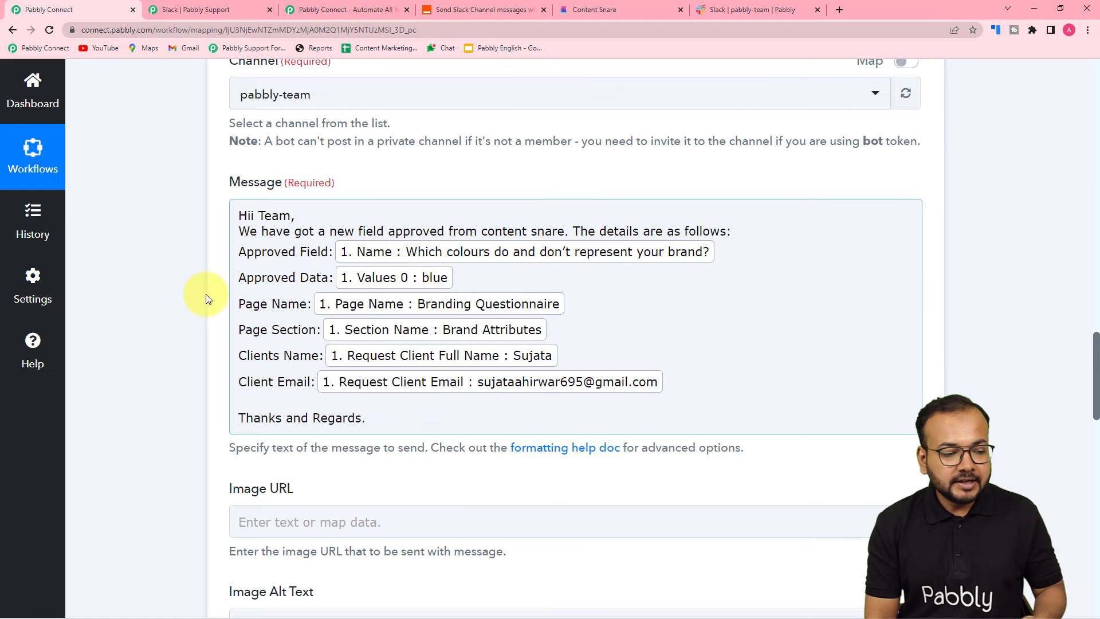
Review the optional Slack action settings below the message, from Image URL and Bot Name through Thread message ID
scroll(181, 295, down, 6)
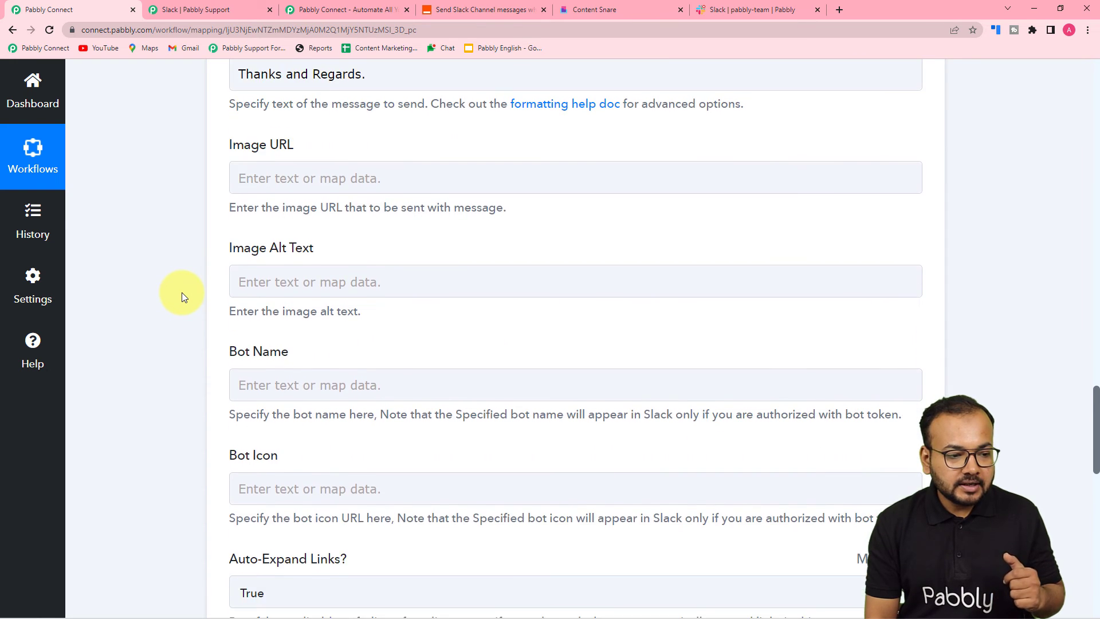
scroll(181, 296, down, 2)
scroll(182, 294, down, 1)
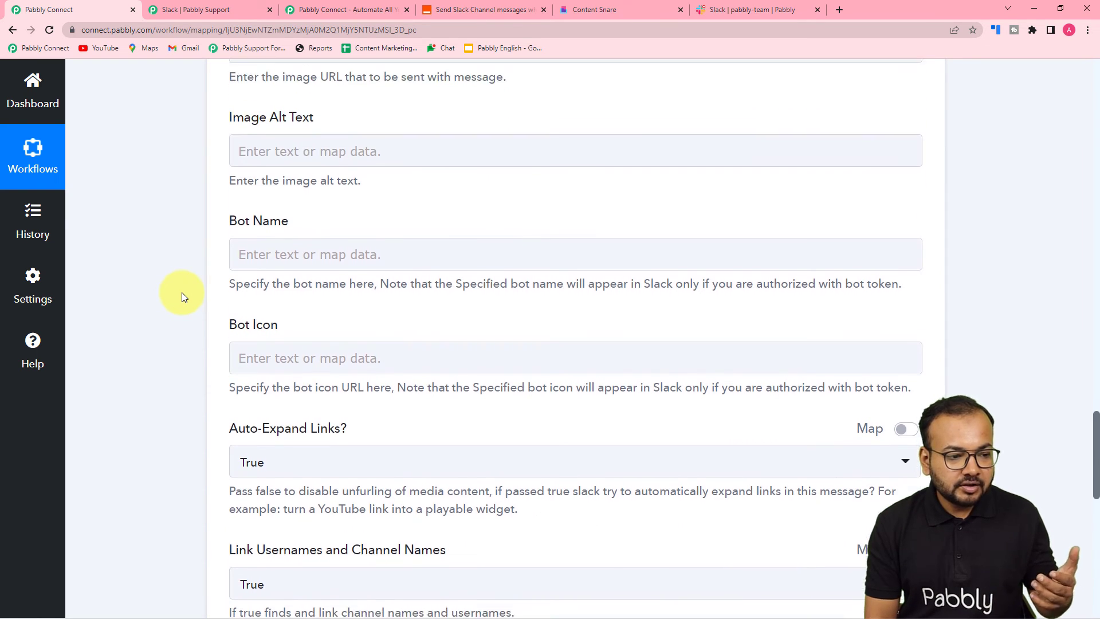
scroll(182, 295, up, 1)
scroll(182, 295, down, 2)
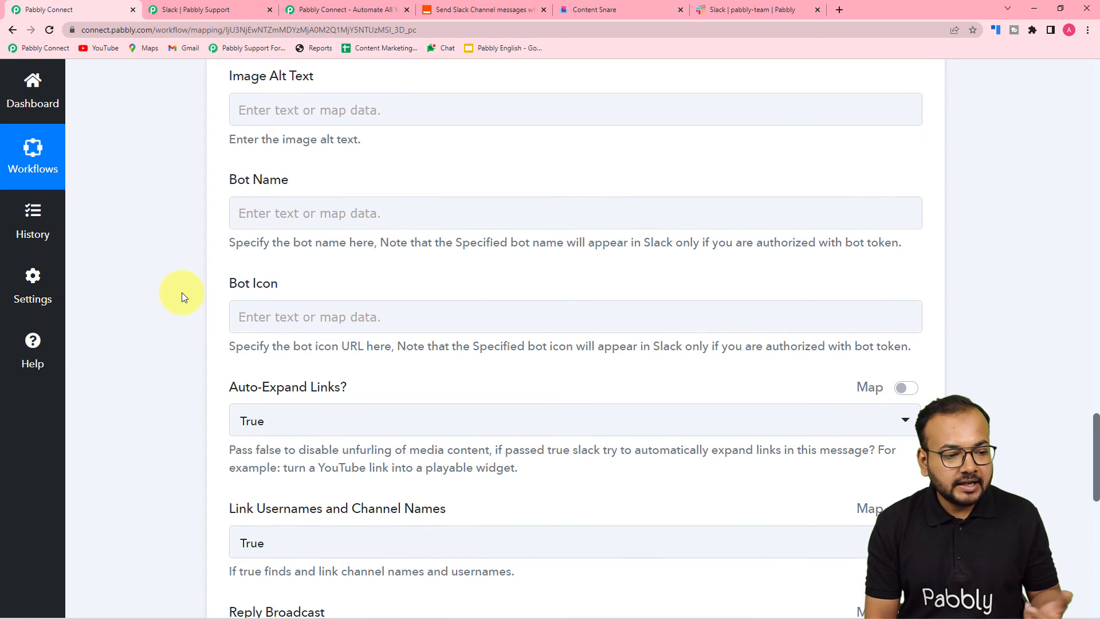
scroll(181, 292, down, 1)
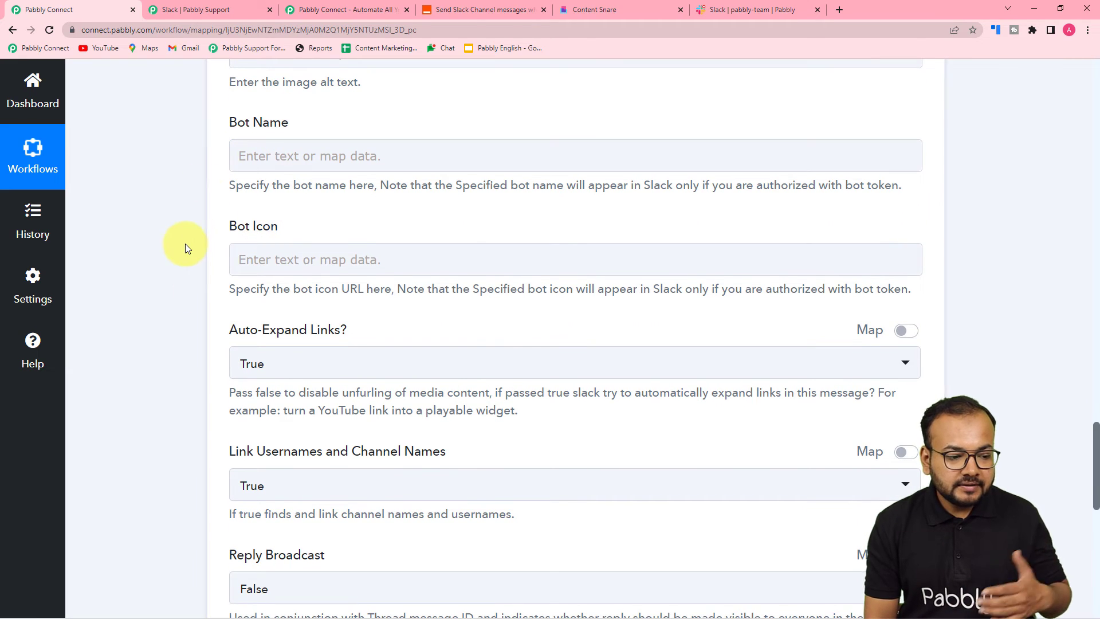
scroll(185, 243, down, 3)
scroll(283, 123, down, 2)
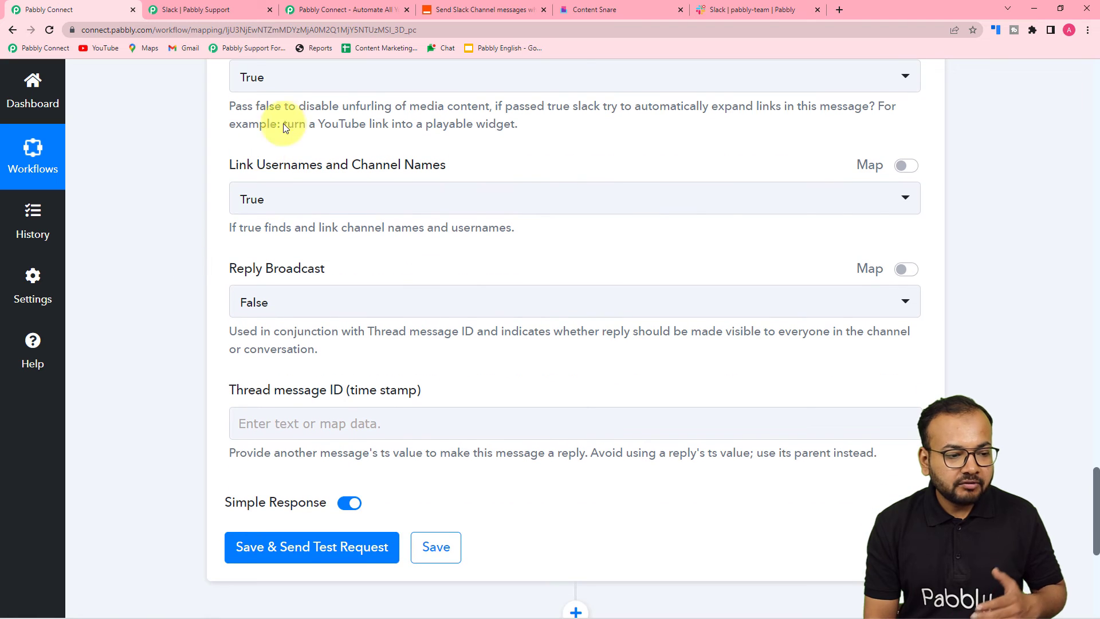
scroll(190, 193, down, 1)
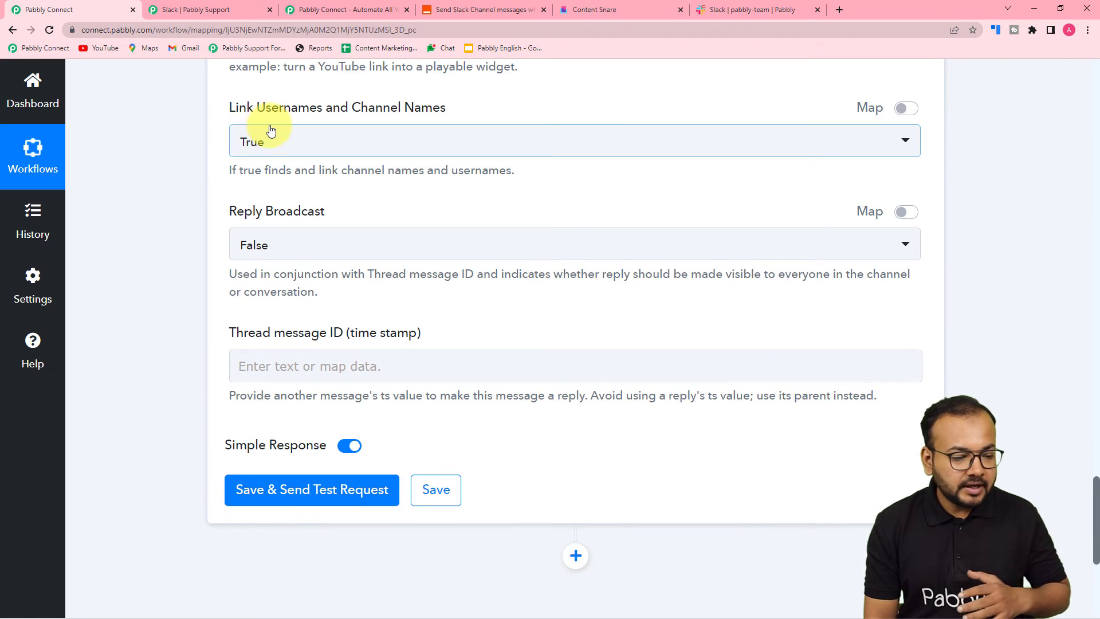
scroll(138, 191, down, 2)
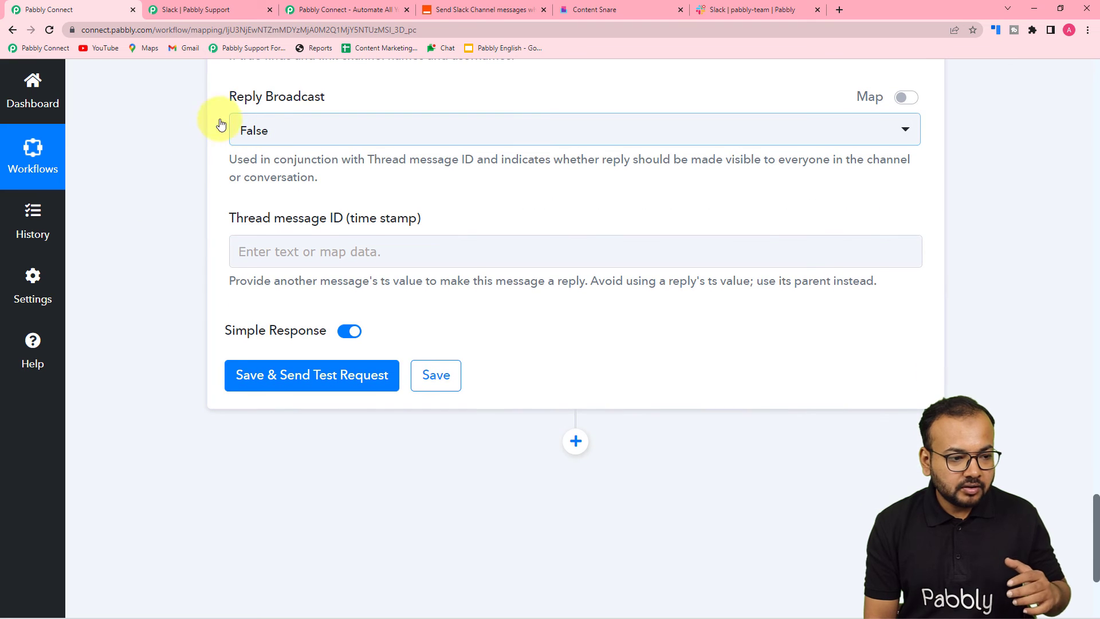
scroll(177, 183, down, 1)
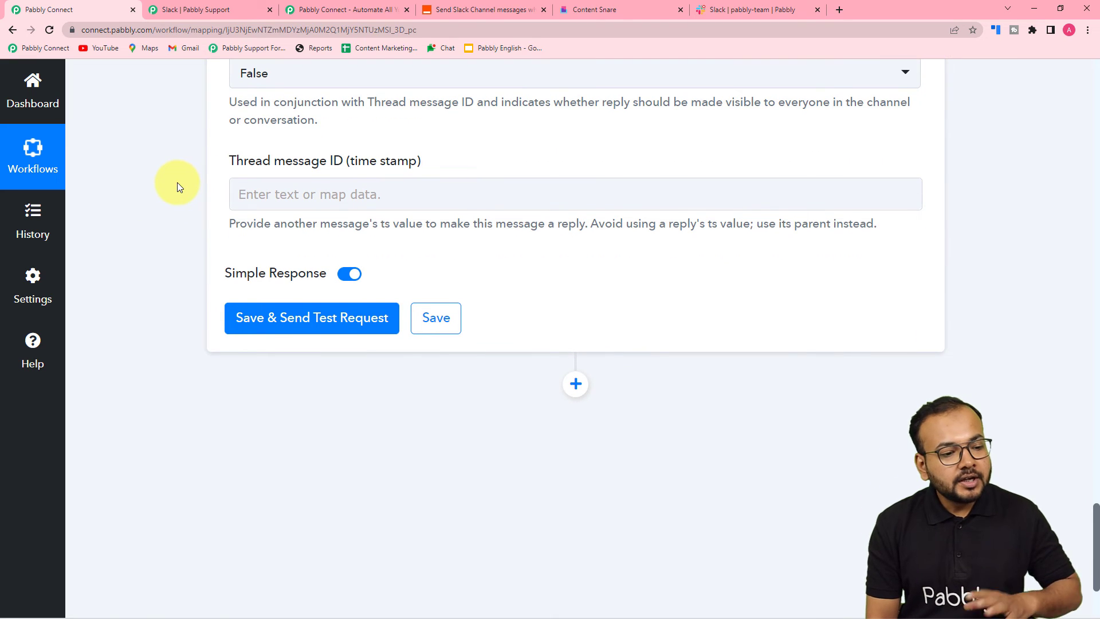
scroll(177, 182, up, 5)
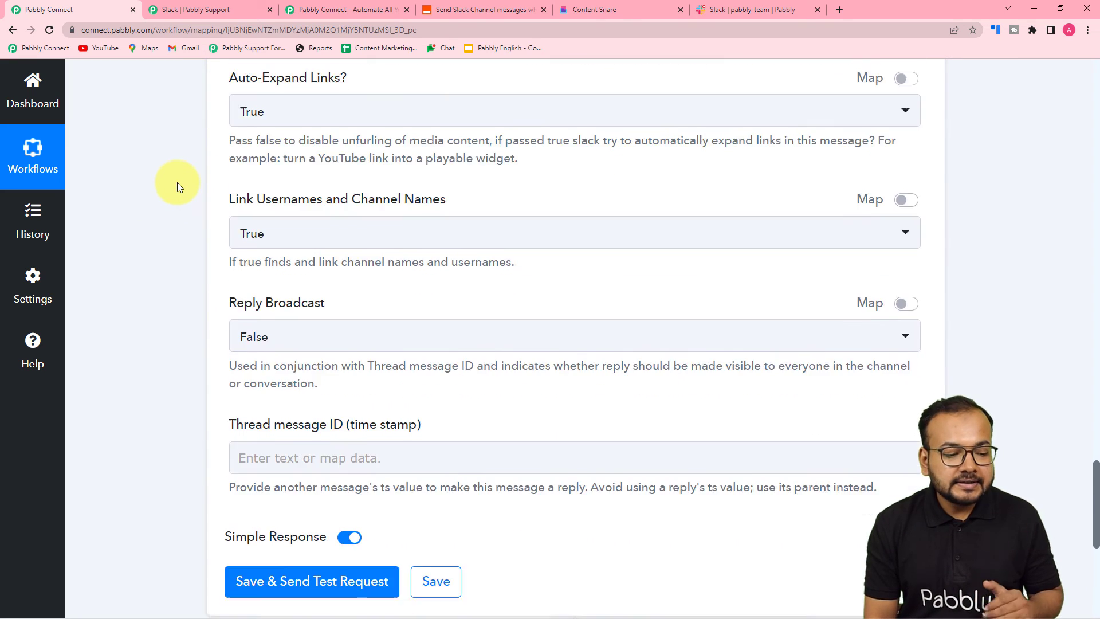
scroll(177, 182, down, 6)
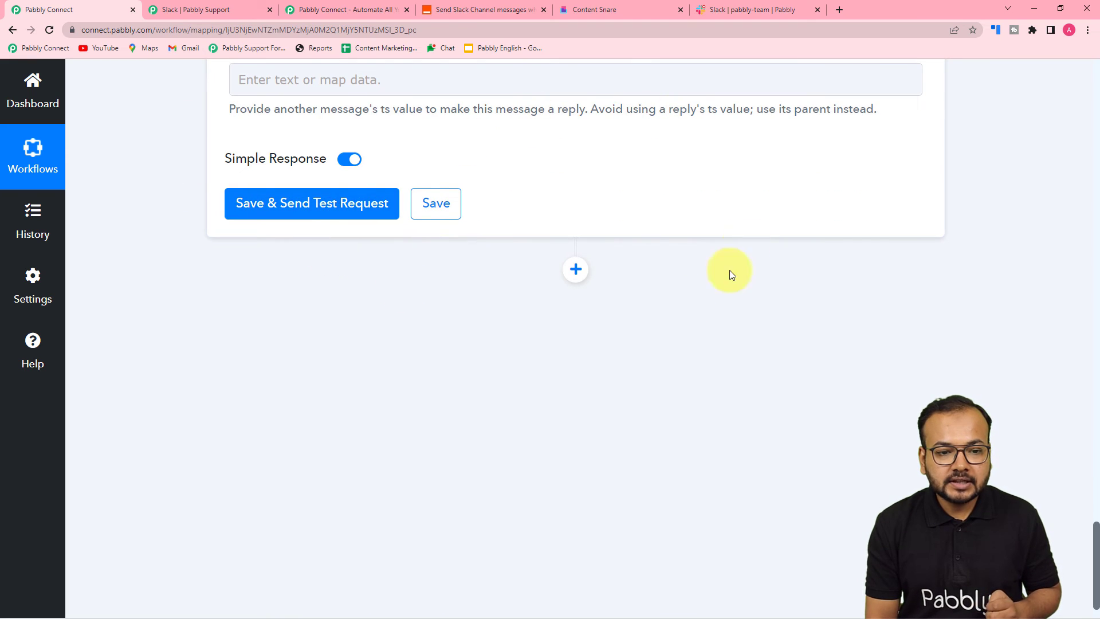
Save the Slack action with a test request and check Slack's pabbly-team channel for the new message
click(748, 4)
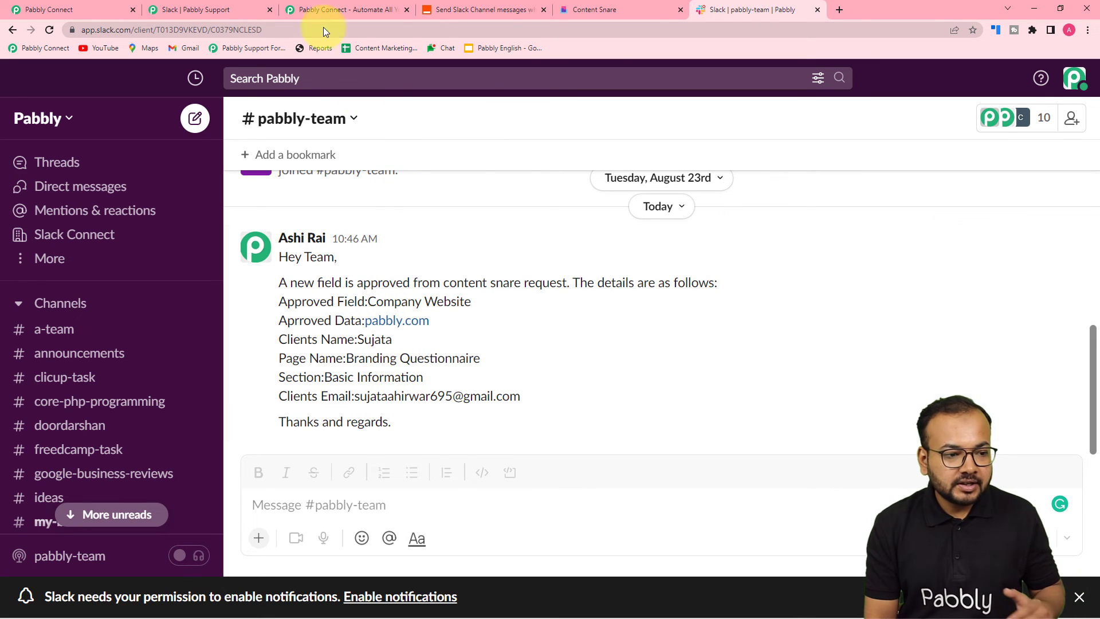
click(62, 11)
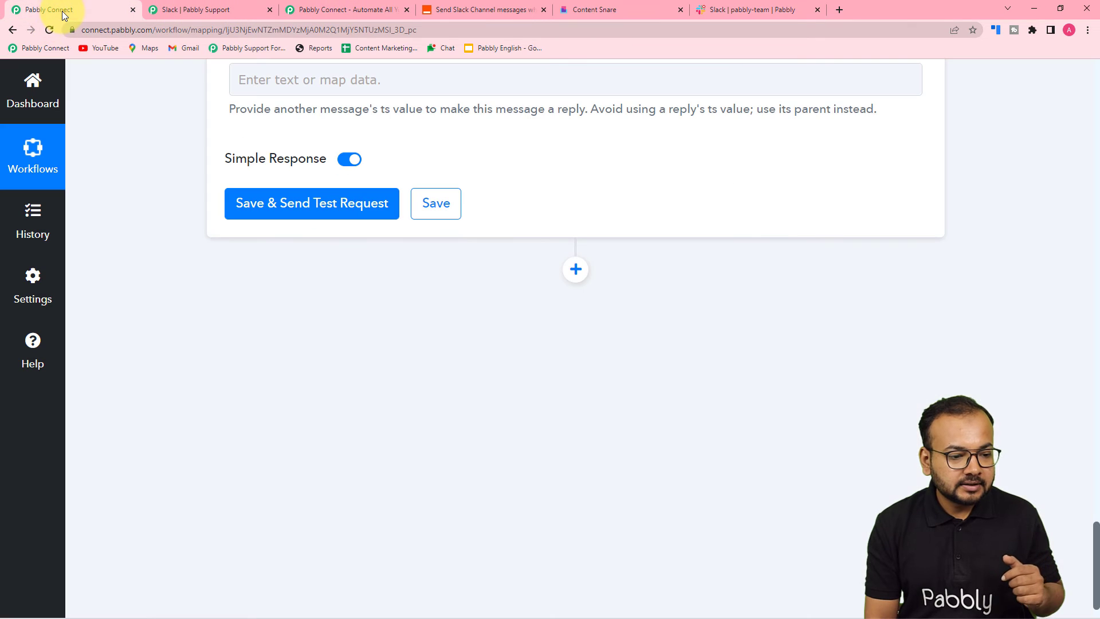
click(275, 207)
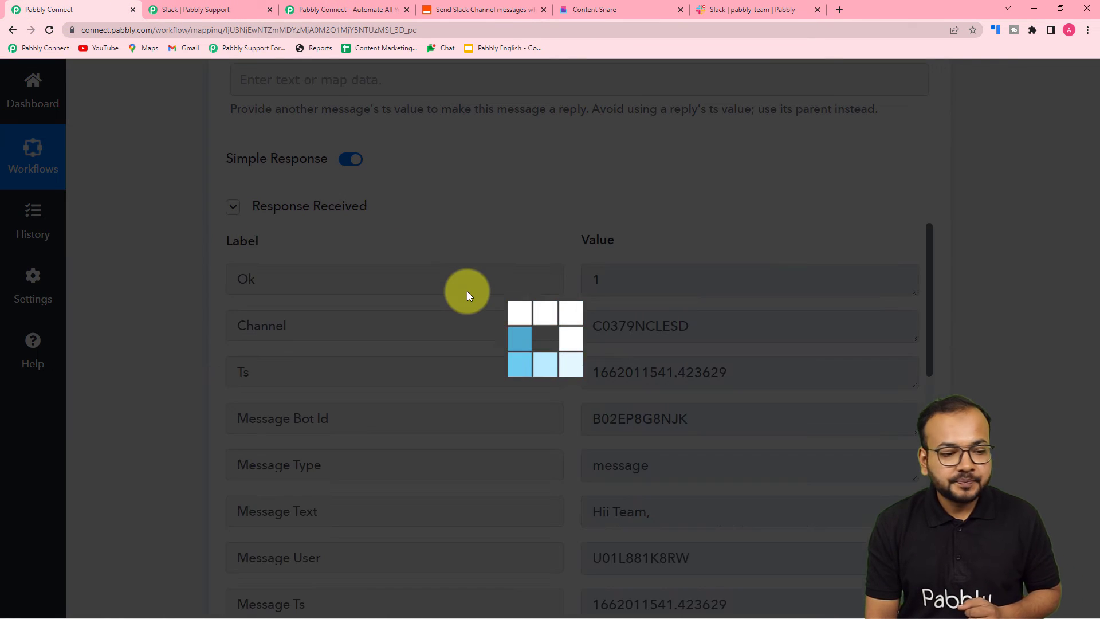
scroll(468, 292, down, 1)
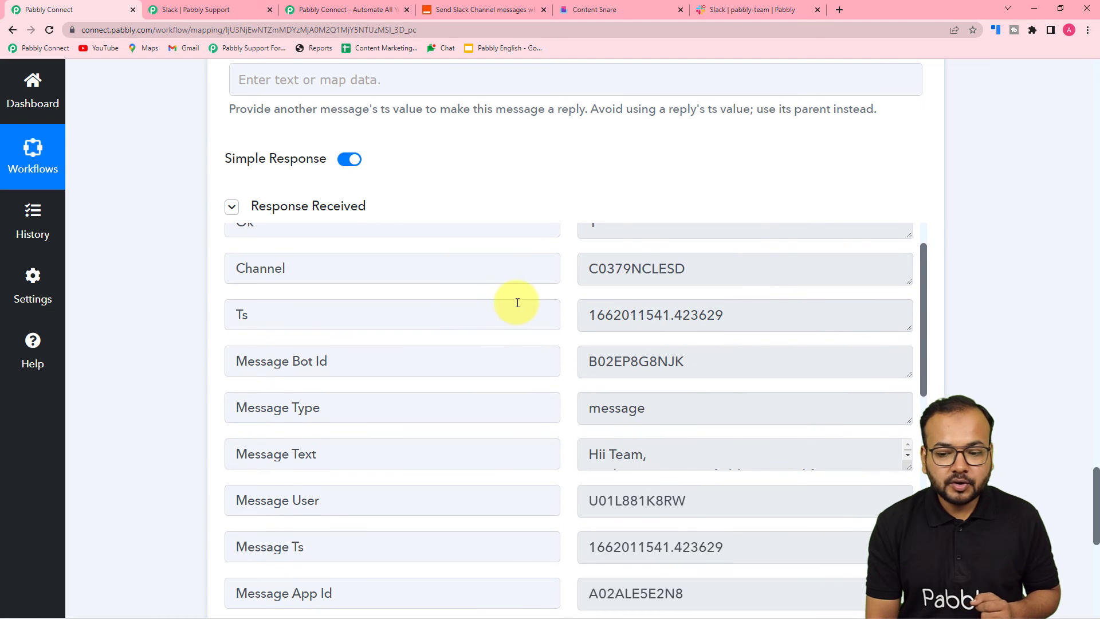
click(710, 9)
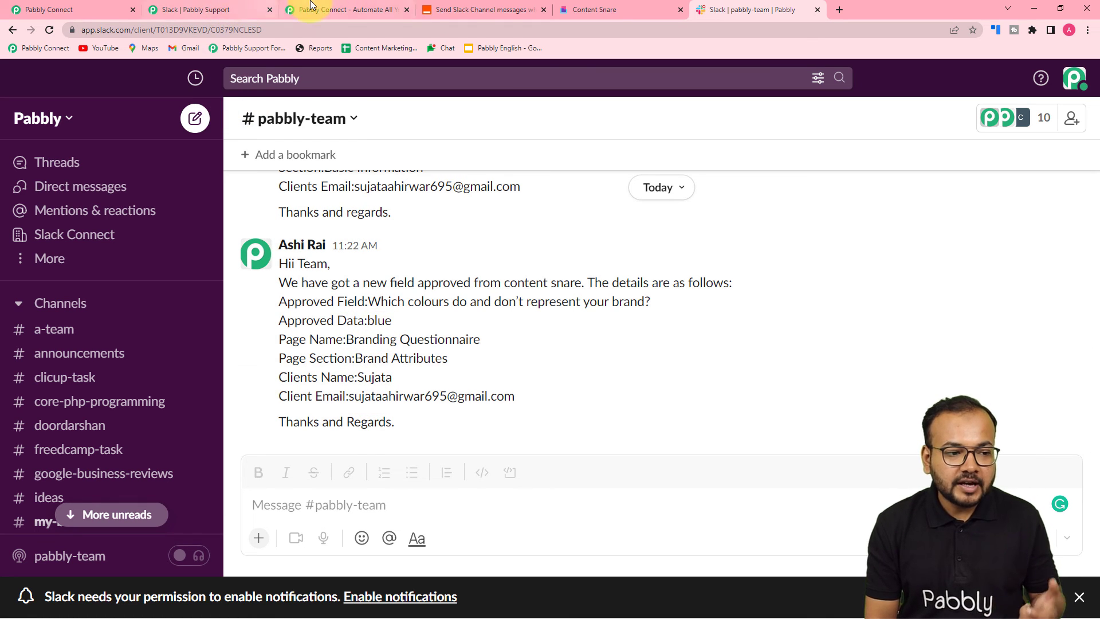
Return to the Pabbly Connect workflow and collapse the Slack Send Channel Message action
click(40, 10)
scroll(940, 173, up, 3)
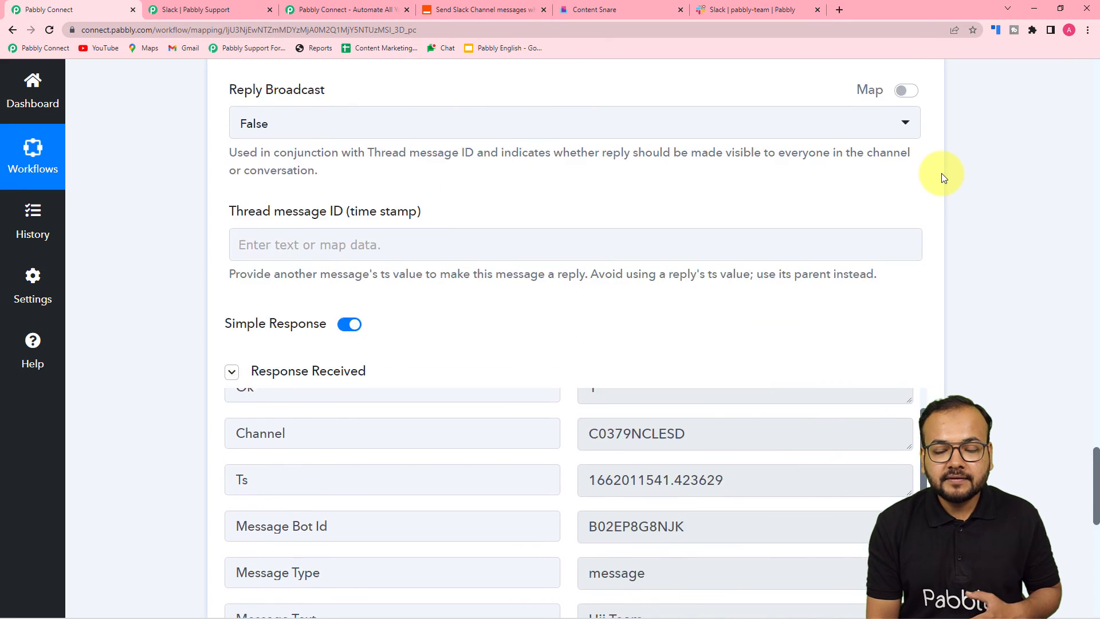
scroll(963, 169, up, 20)
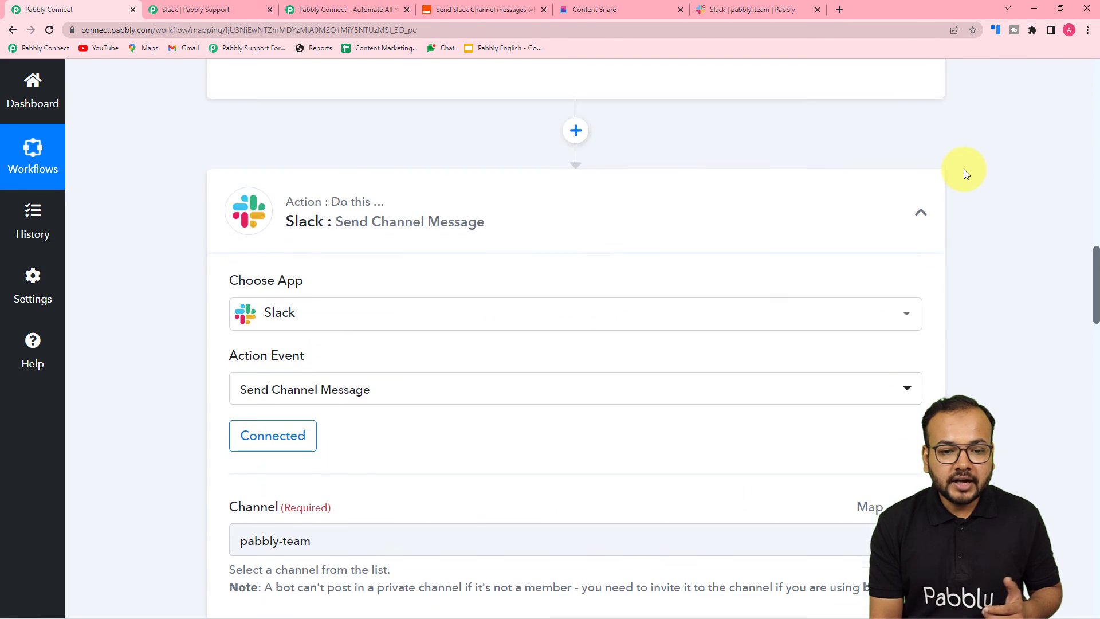
scroll(963, 170, up, 2)
click(923, 331)
scroll(991, 253, up, 4)
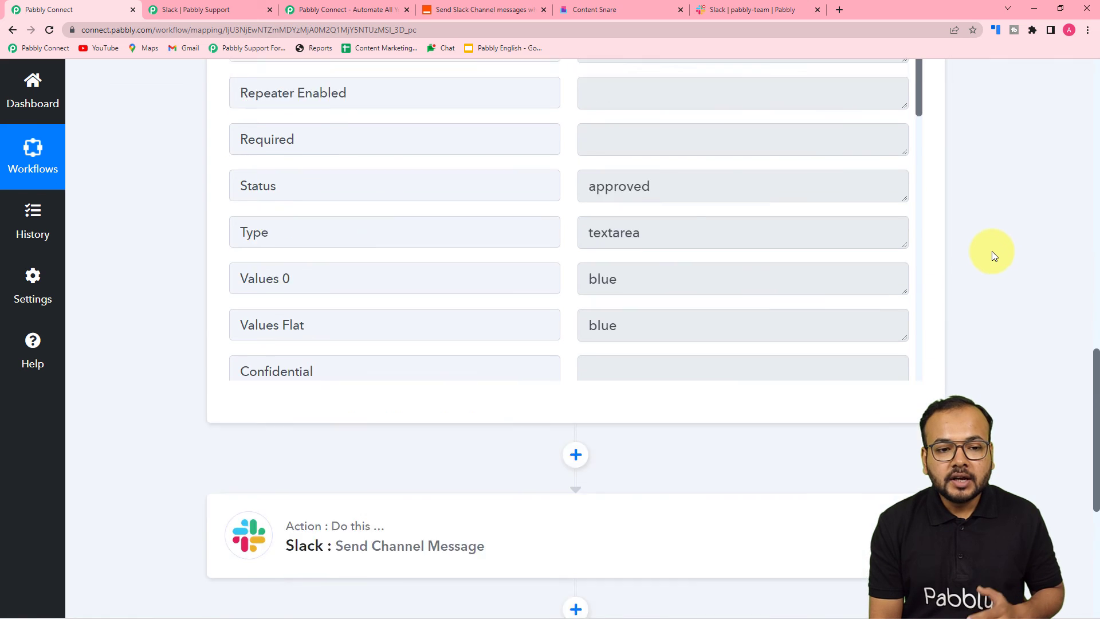
scroll(991, 251, up, 1)
Check the approved brand colours question in Content Snare, and collapse the Field Approved trigger in the Pabbly Connect workflow
click(590, 9)
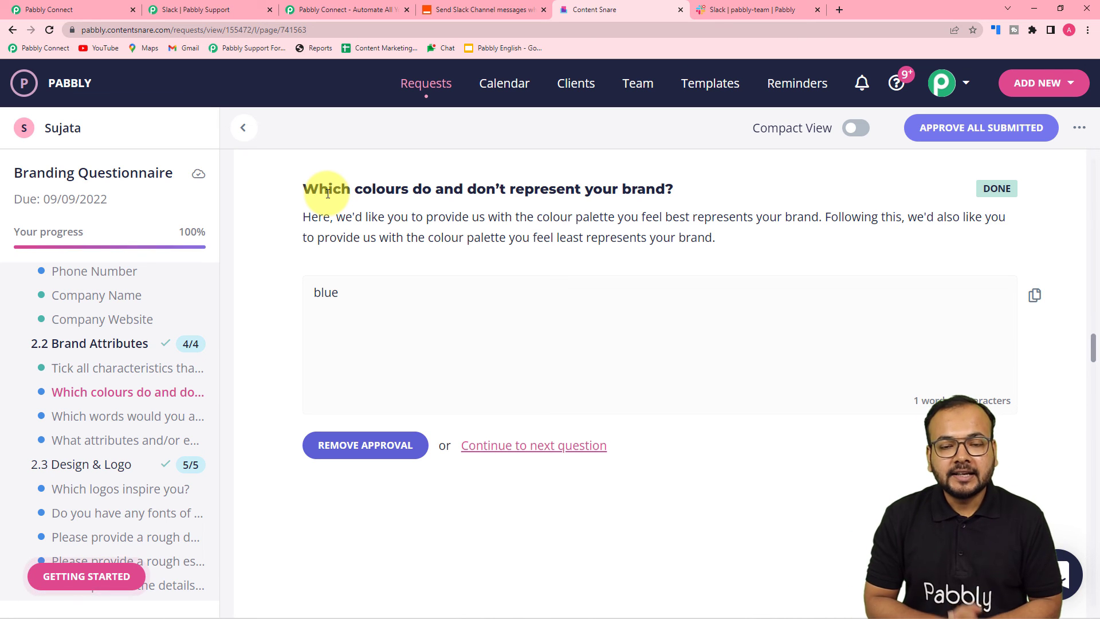
click(36, 8)
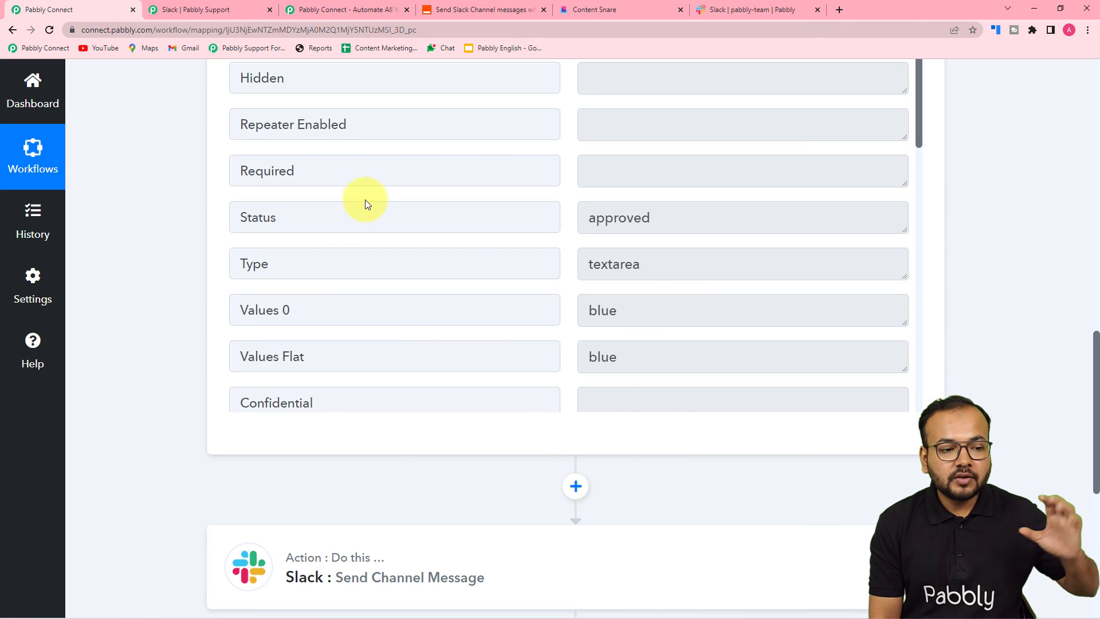
scroll(401, 203, up, 5)
scroll(1019, 254, up, 12)
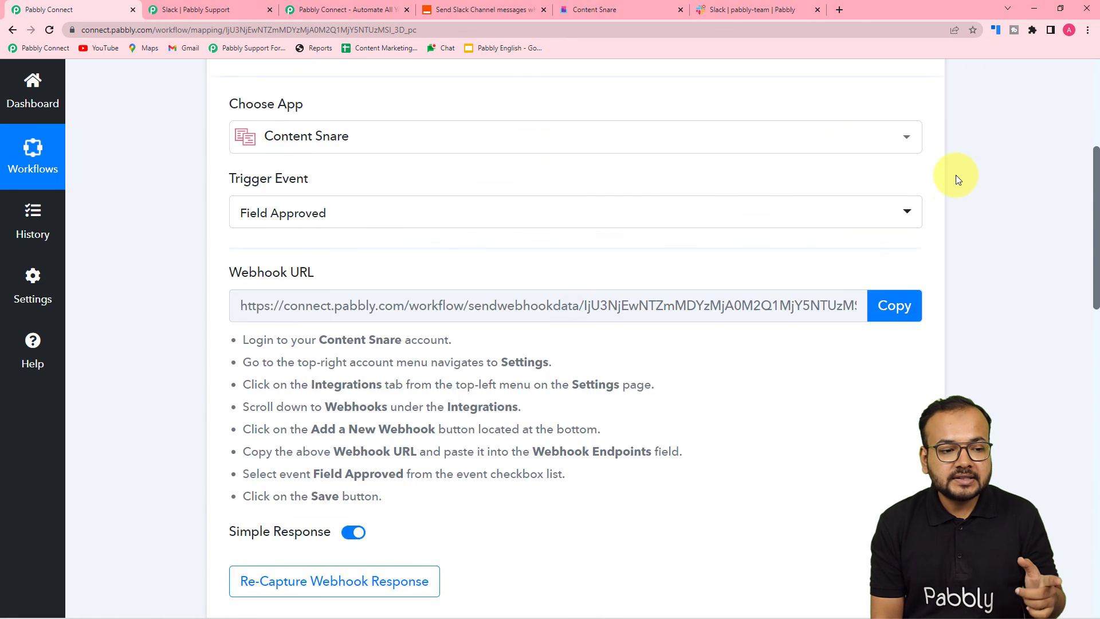
click(920, 119)
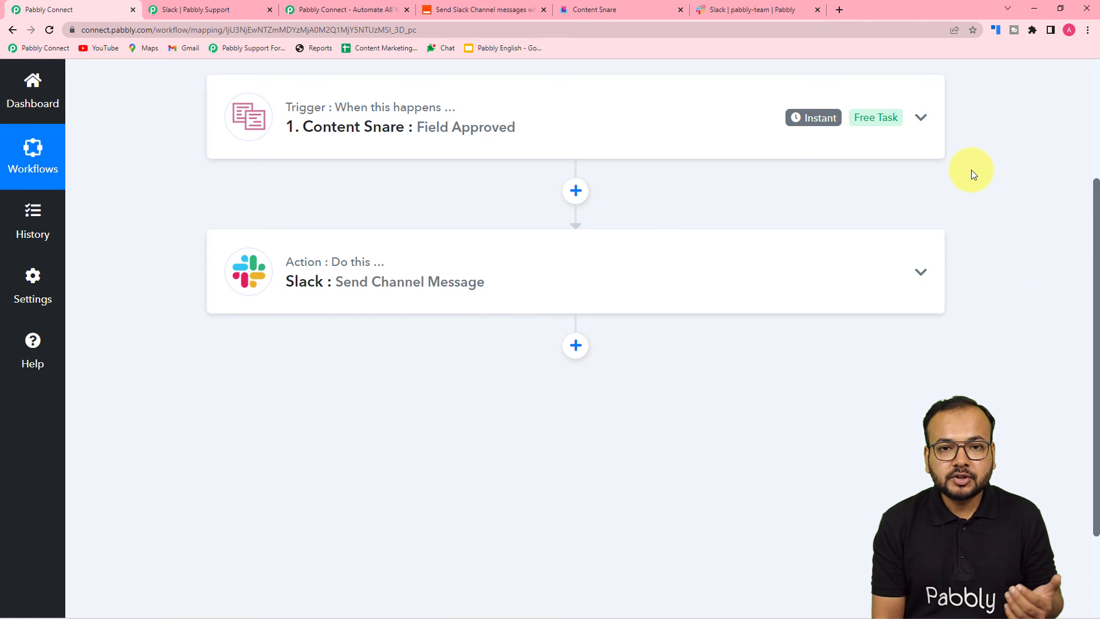